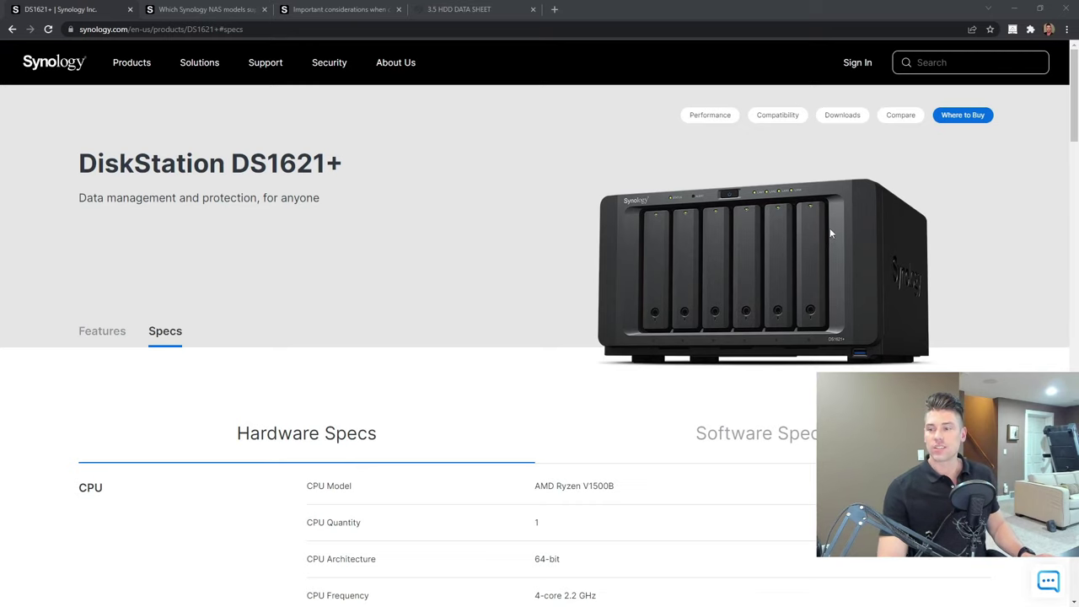
Scroll the DS1621+ specs page down to Storage, showing 6 drive bays and 2 NVMe M.2 slots
drag(1076, 94, 1076, 215)
Highlight the '2 (NVMe)' M.2 slot count, then switch to the SSD cache support article
drag(593, 246, 512, 244)
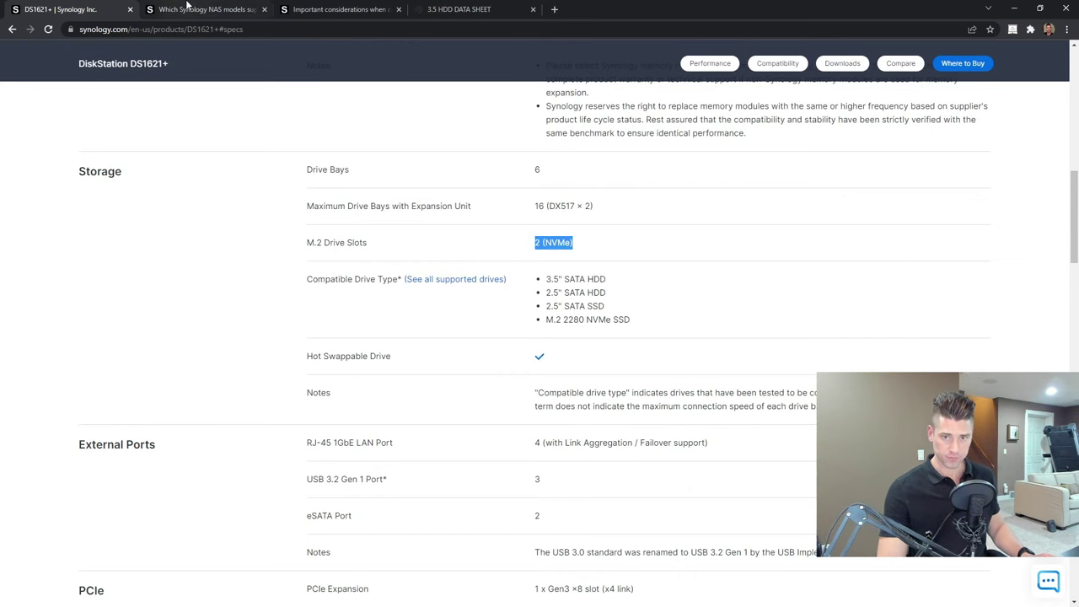
click(187, 8)
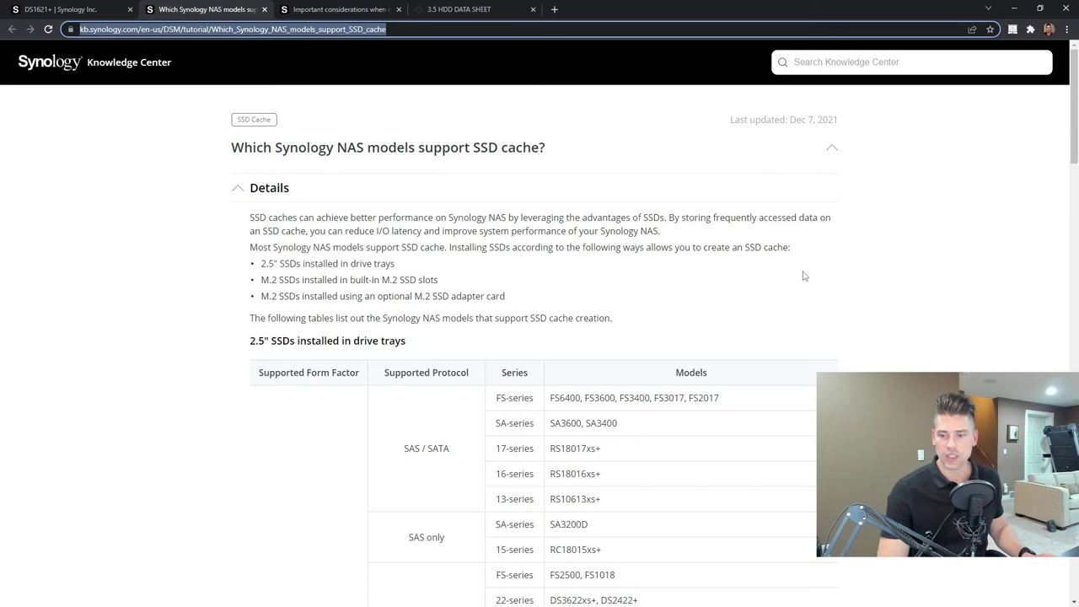
Scroll to the 2.5" SSDs in drive trays table, then switch to the SSD cache considerations article
scroll(803, 276, down, 3)
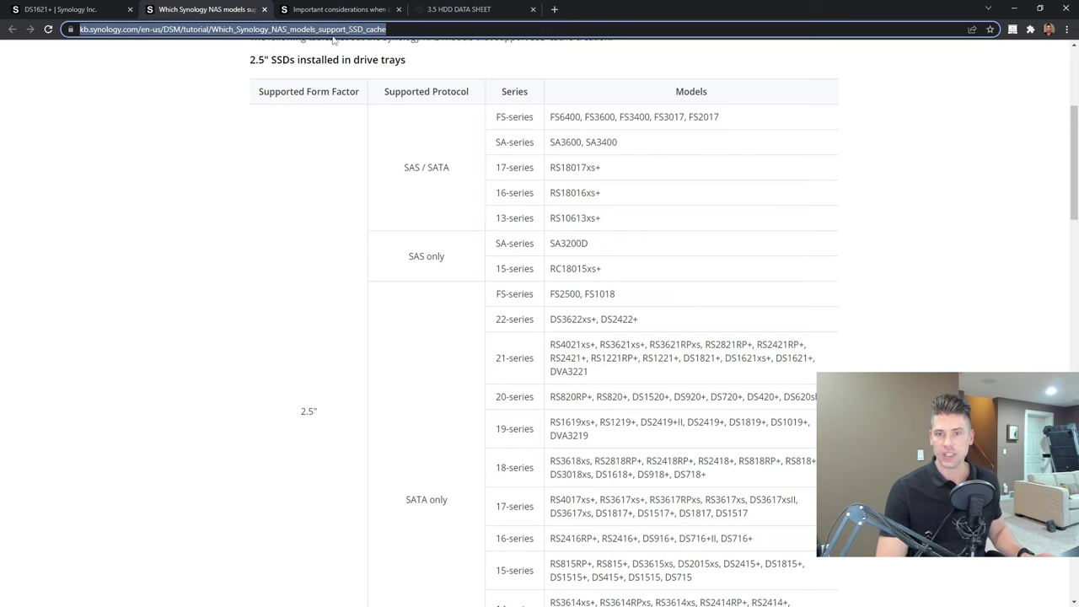
click(337, 9)
Highlight File server, iSCSI/Fibre Channel storage and Virtual Machine Manager as recommended SSD cache uses
scroll(692, 290, down, 2)
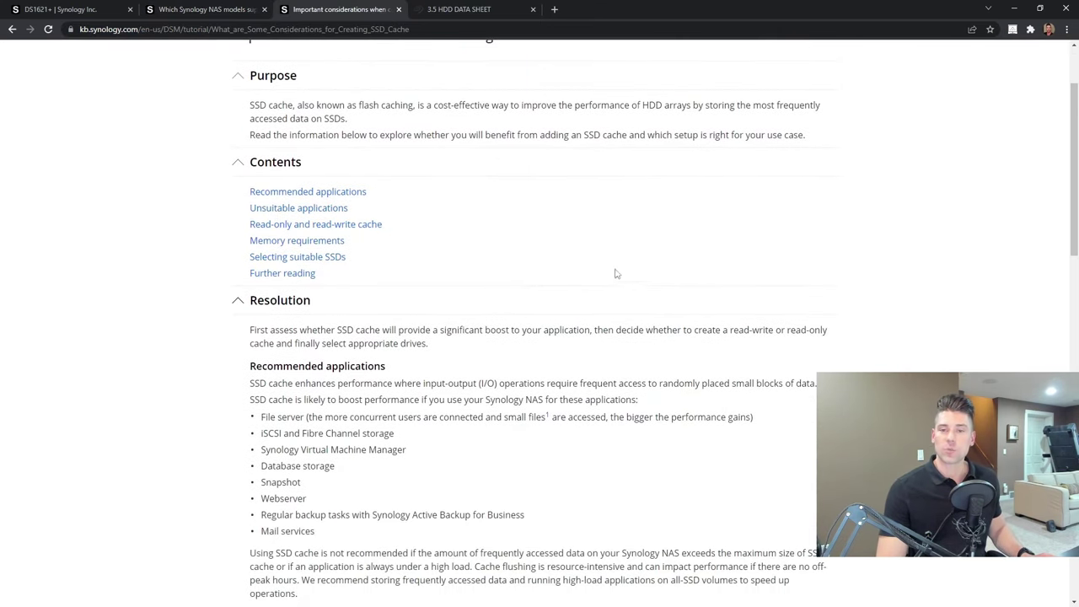
scroll(547, 236, up, 1)
scroll(573, 272, down, 2)
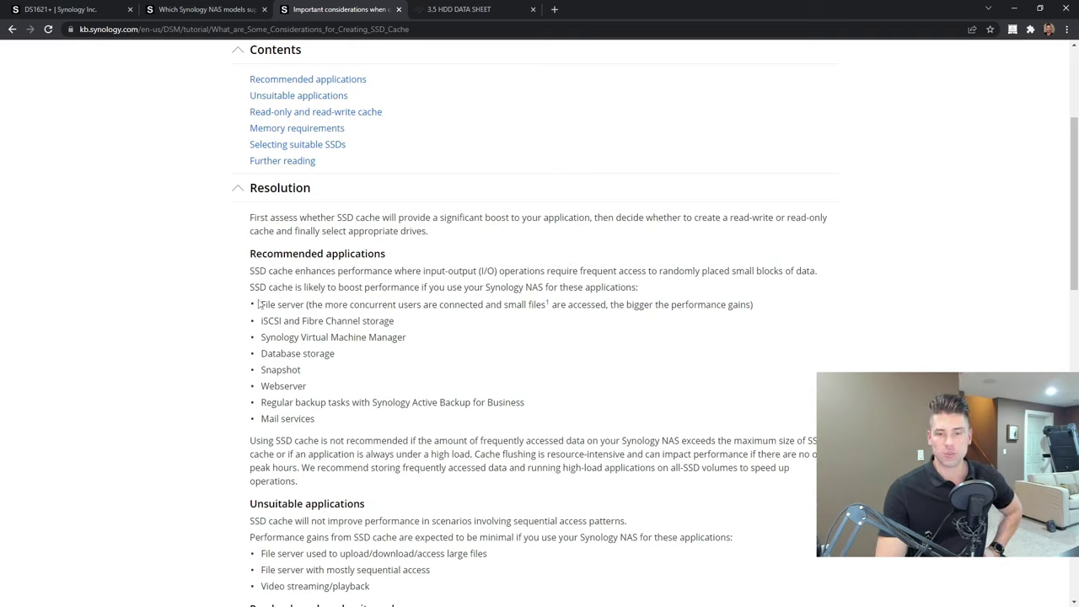
drag(262, 308, 309, 305)
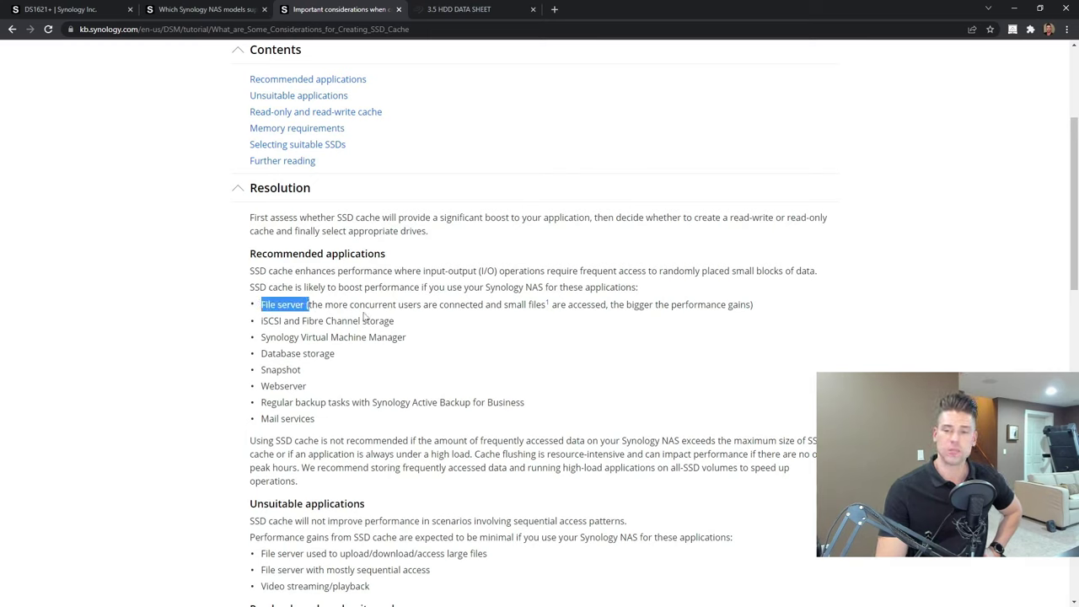
drag(394, 322, 261, 321)
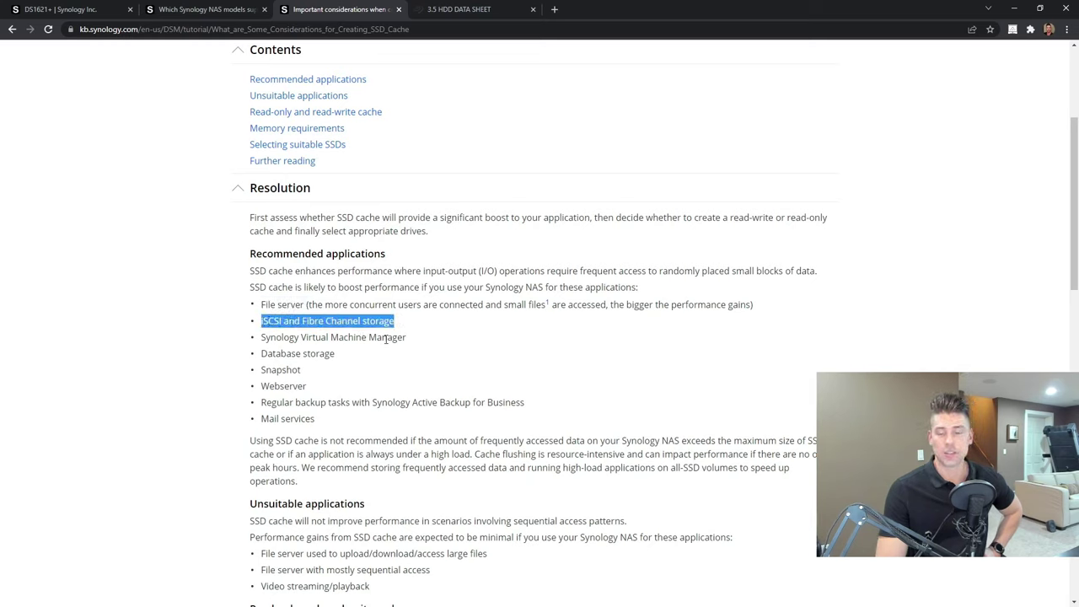
drag(301, 338, 387, 337)
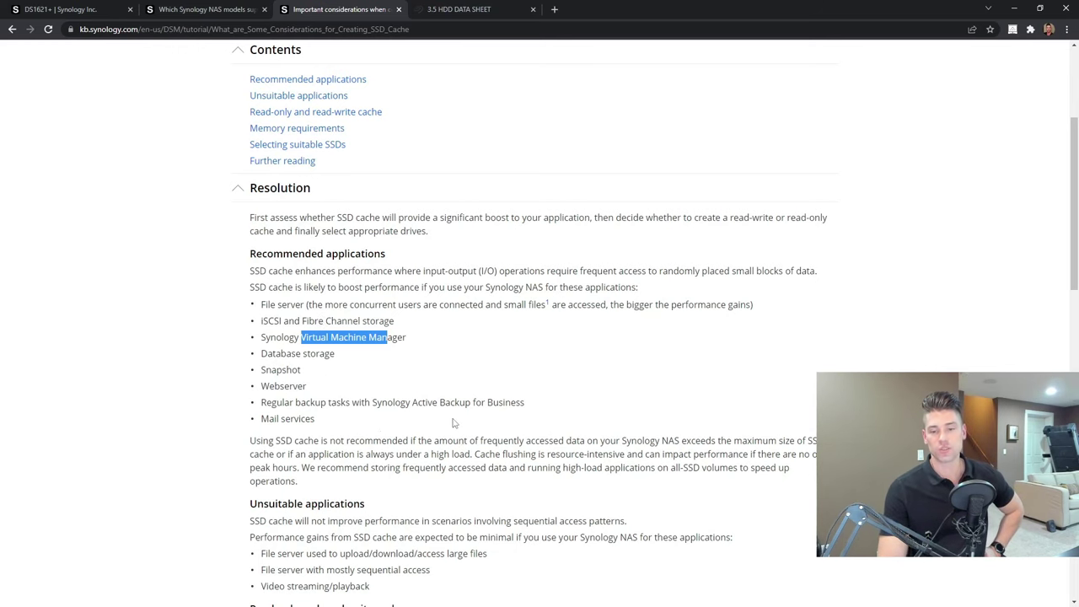
scroll(453, 424, down, 2)
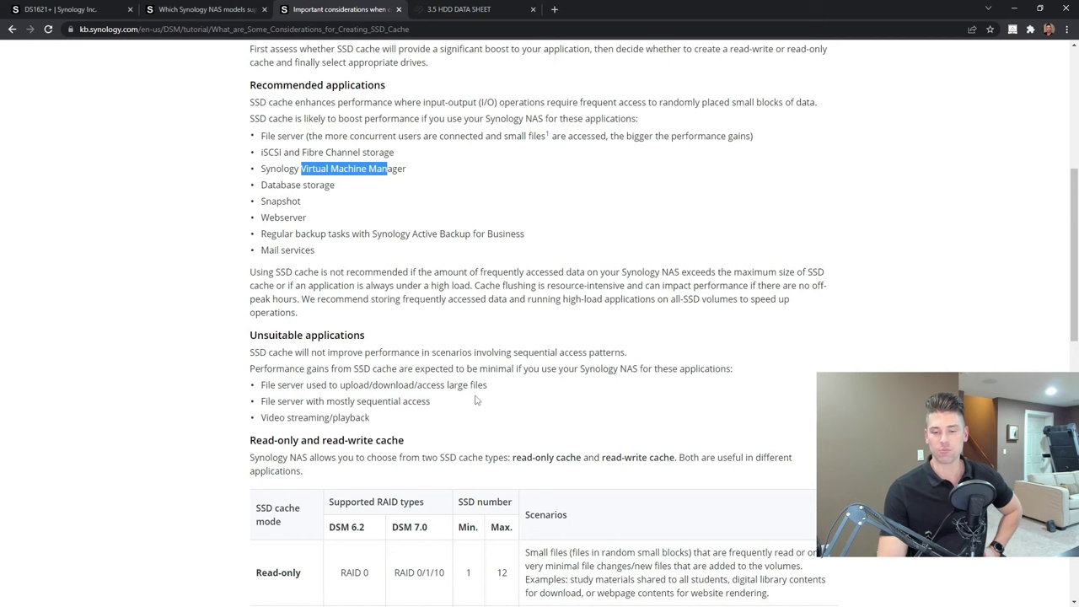
scroll(475, 400, down, 3)
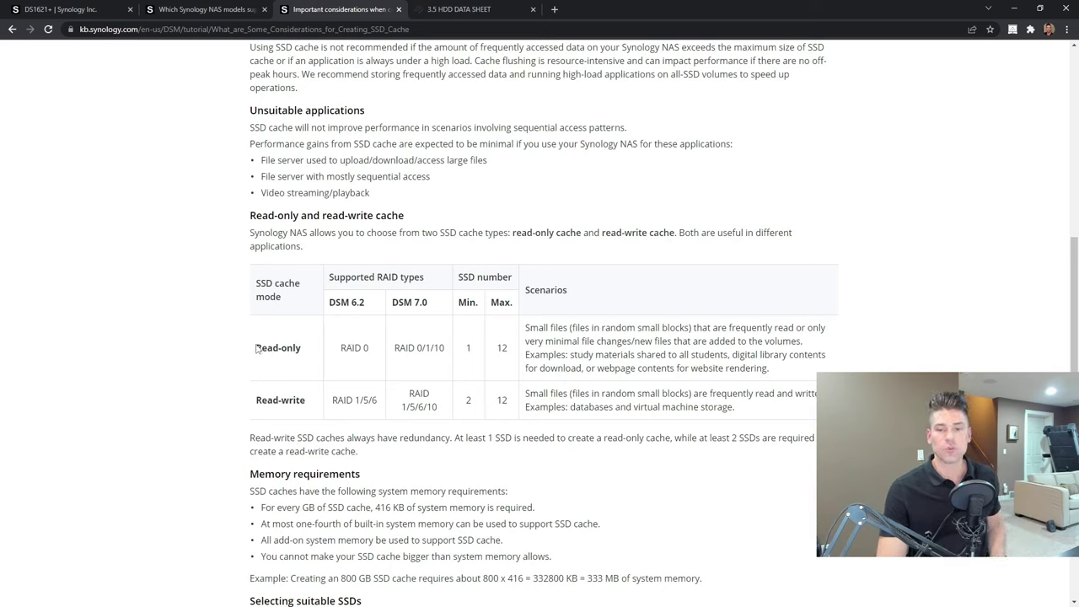
Highlight the Read-only row's 1-SSD minimum and maximum, then the Read-write cache mode
drag(257, 349, 305, 348)
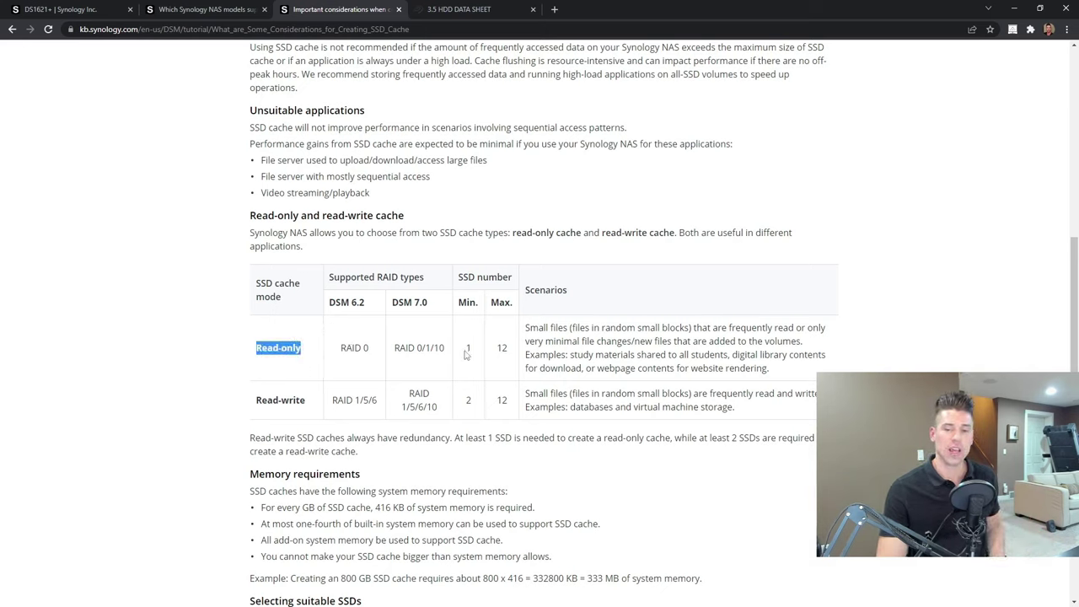
drag(466, 347, 472, 348)
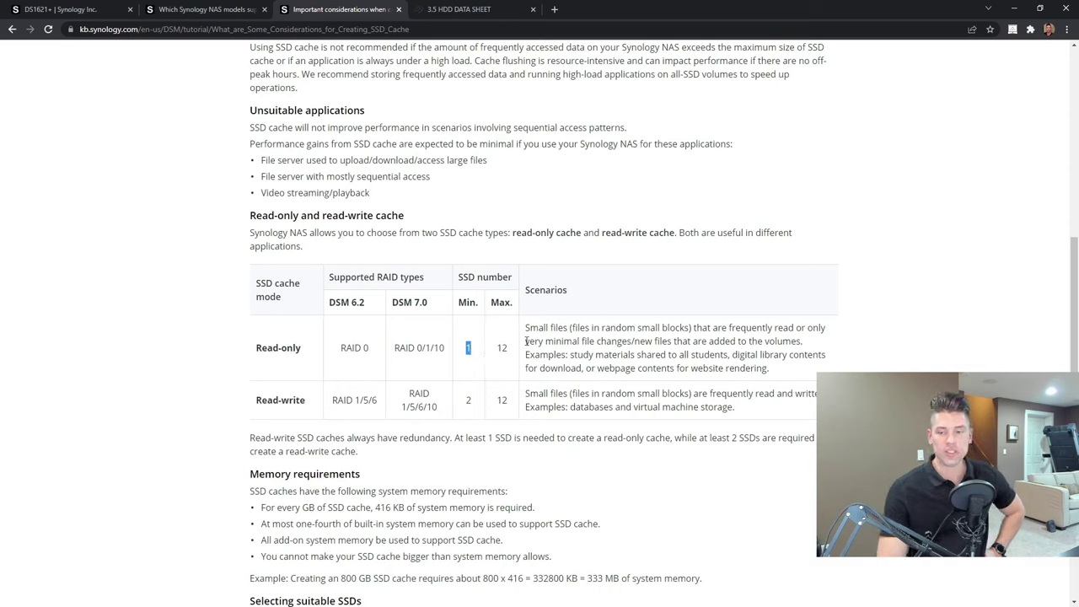
drag(499, 345, 522, 346)
click(502, 350)
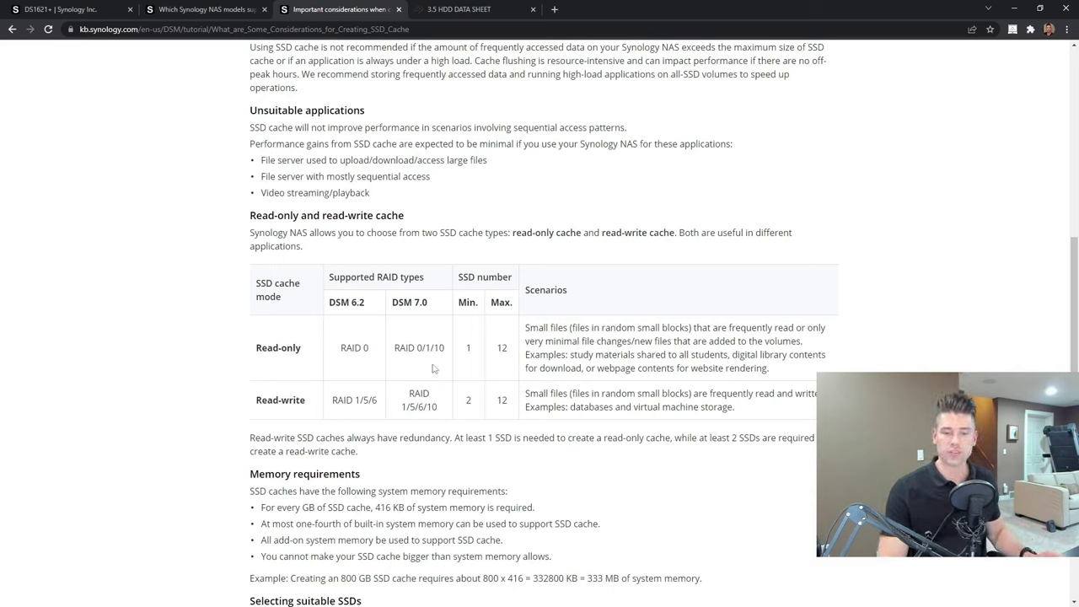
drag(254, 402, 310, 402)
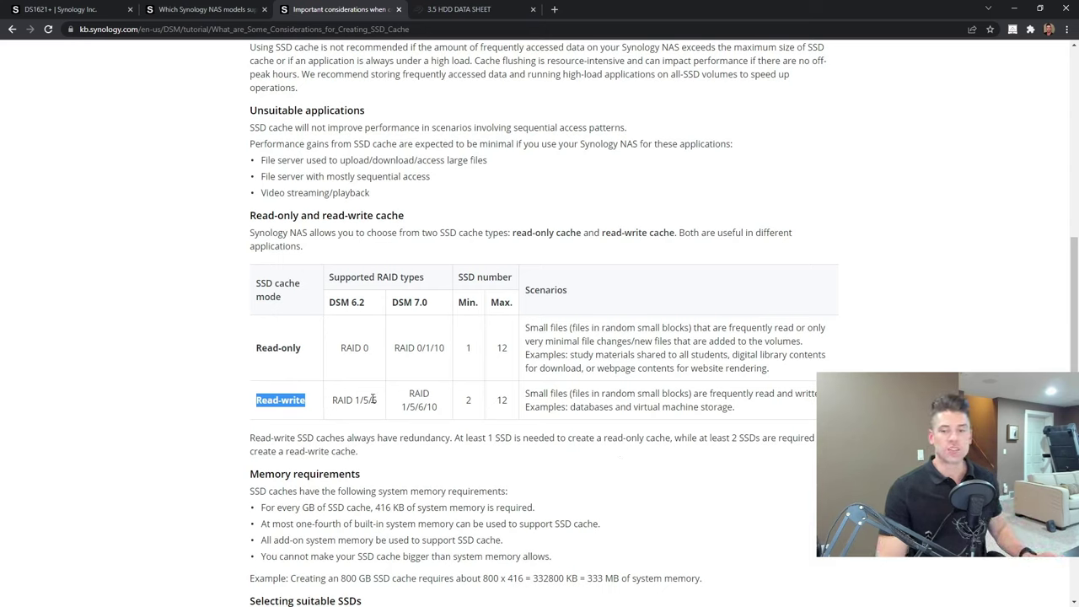
drag(332, 400, 382, 406)
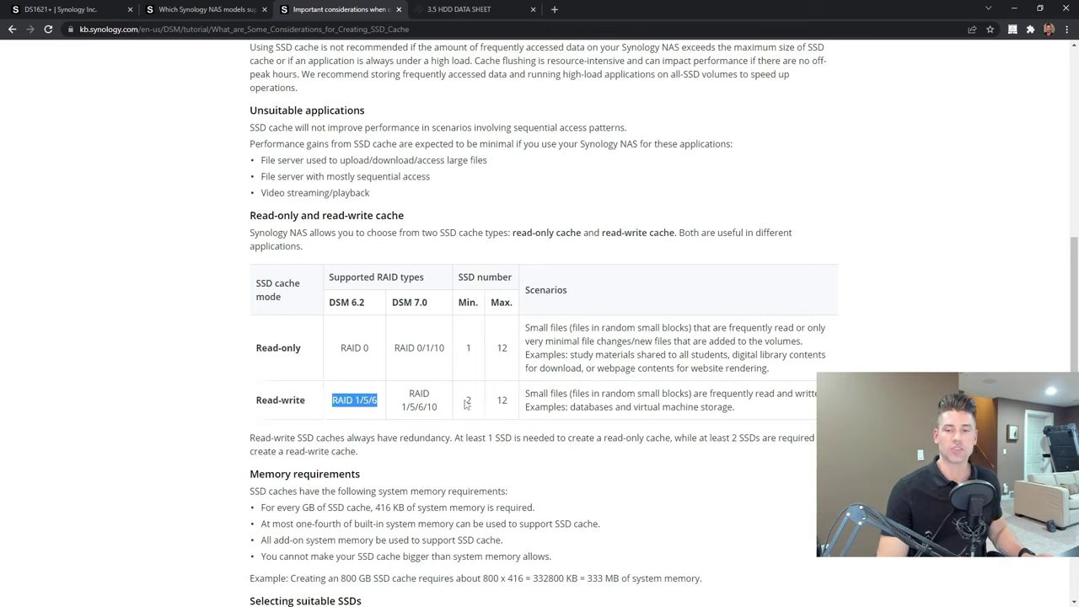
drag(466, 400, 477, 415)
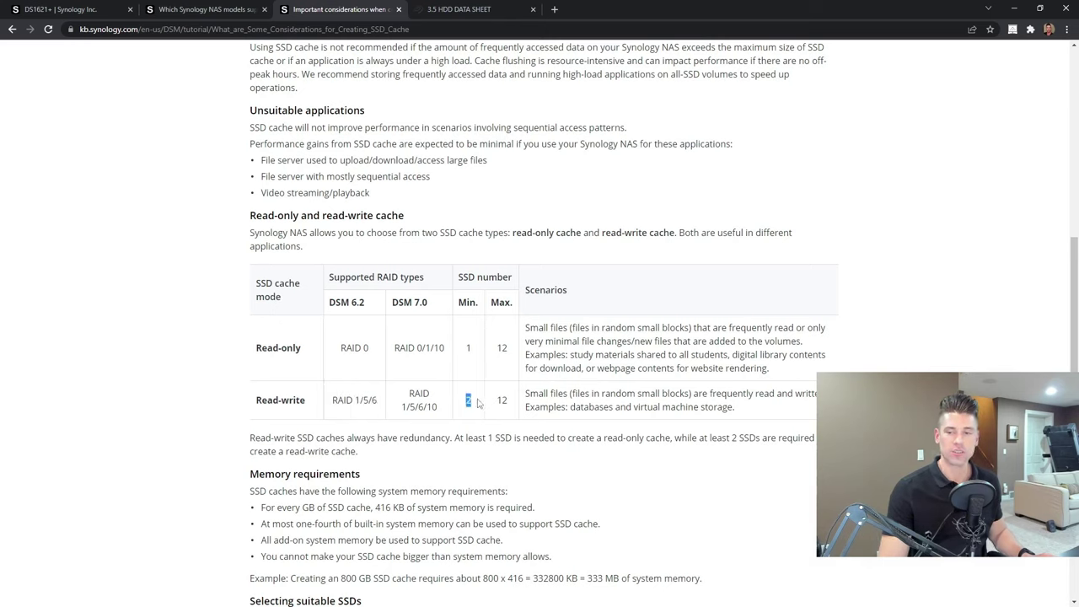
double_click(357, 400)
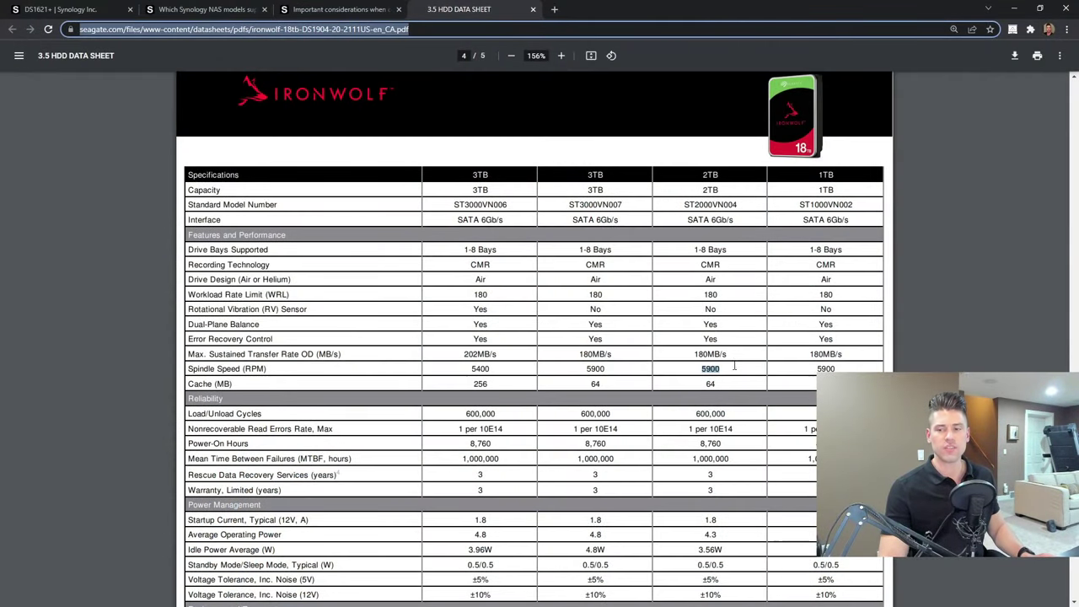
Clear the highlighted 5900 RPM spindle speed on the IronWolf datasheet
click(731, 371)
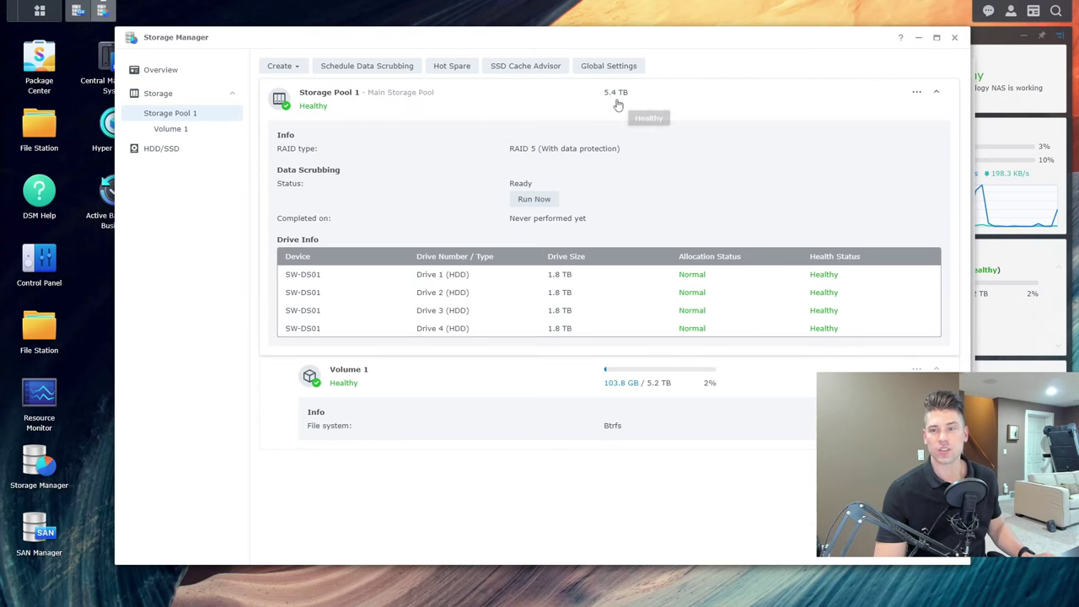
Show SSD Cache Advisor's 10/09/2021 Volume 1 analysis recommending a 100 GB cache
click(534, 68)
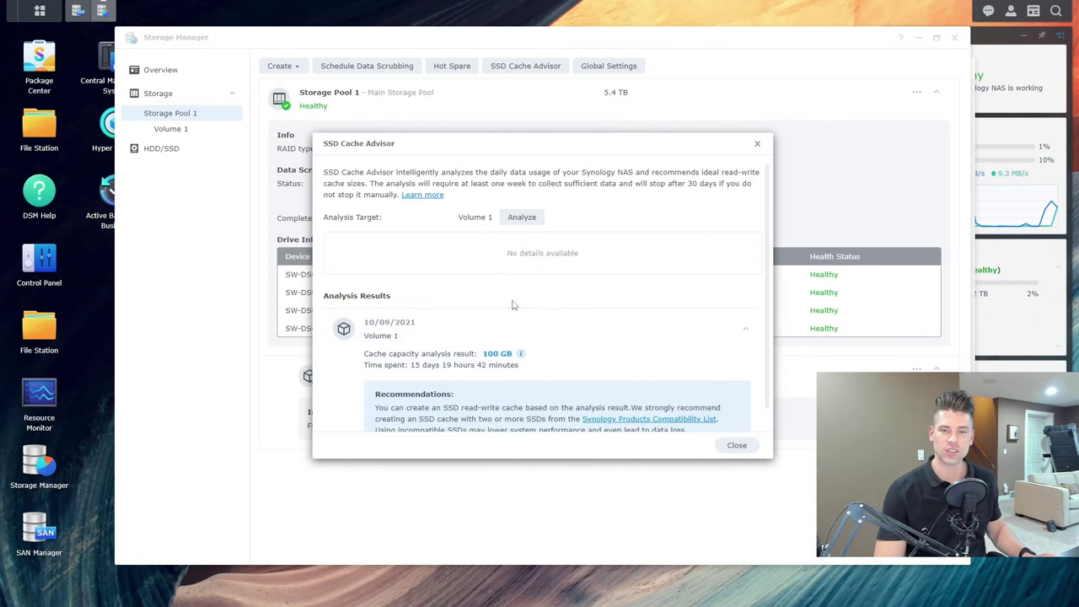
Close the cache analysis and inspect the 2 TB LUN-1 and its mapped iSCSI target in SAN Manager
click(736, 445)
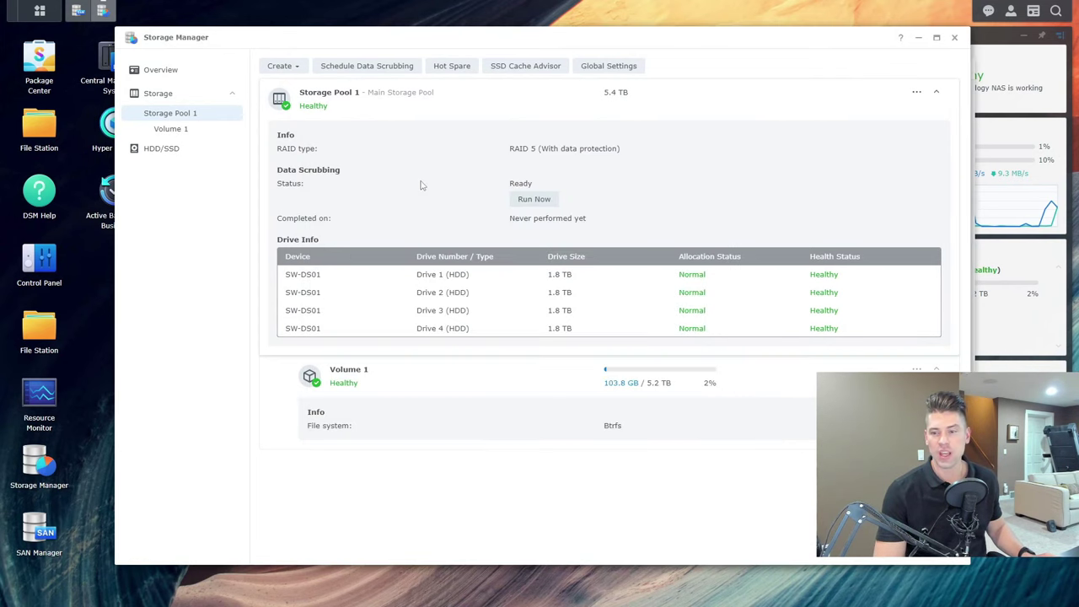
click(101, 10)
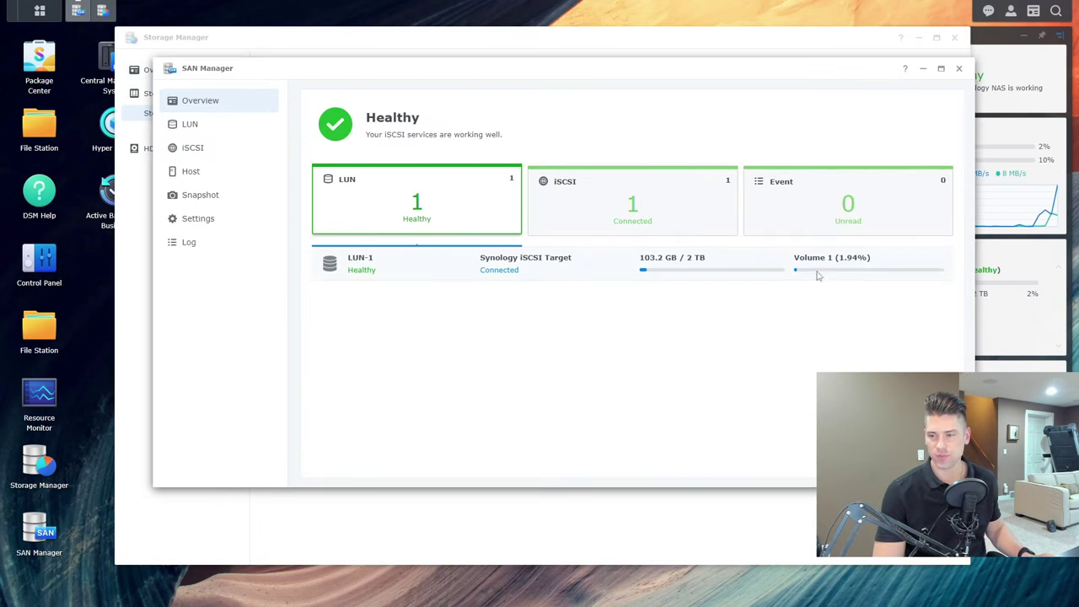
click(197, 127)
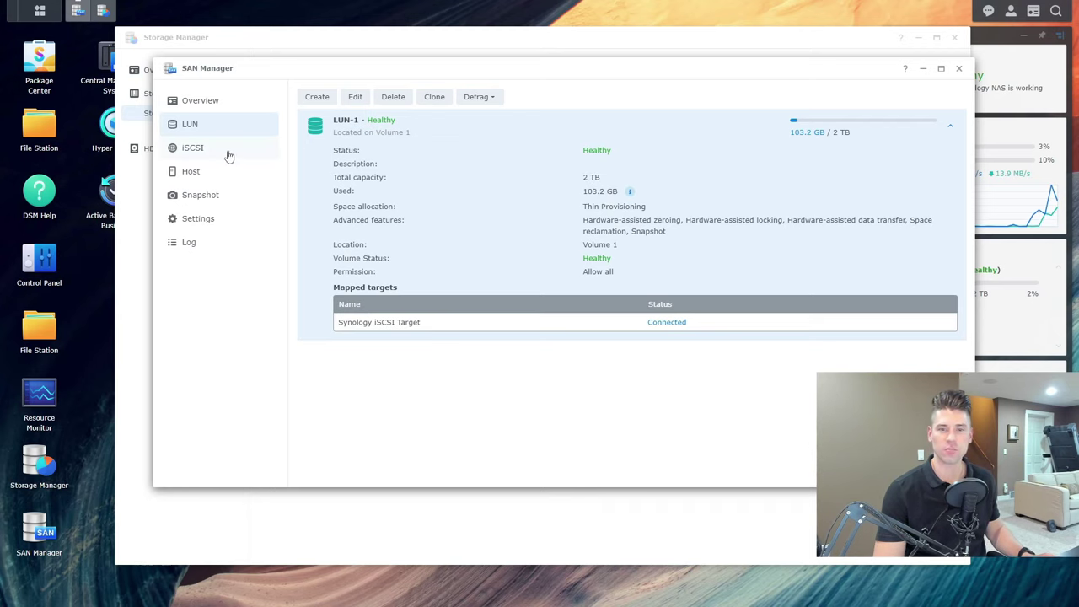
click(203, 150)
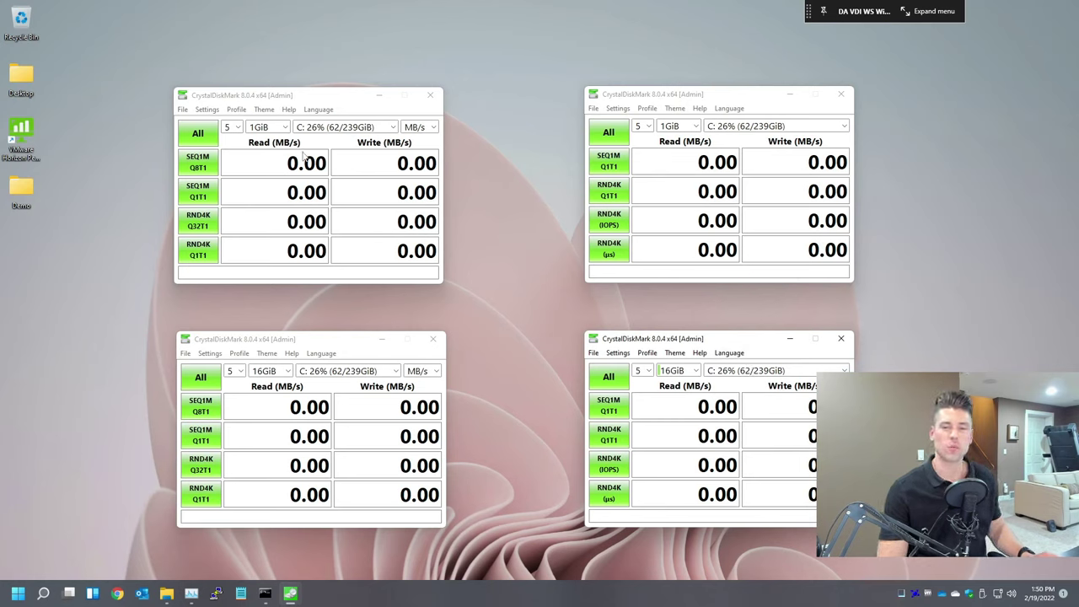
click(237, 109)
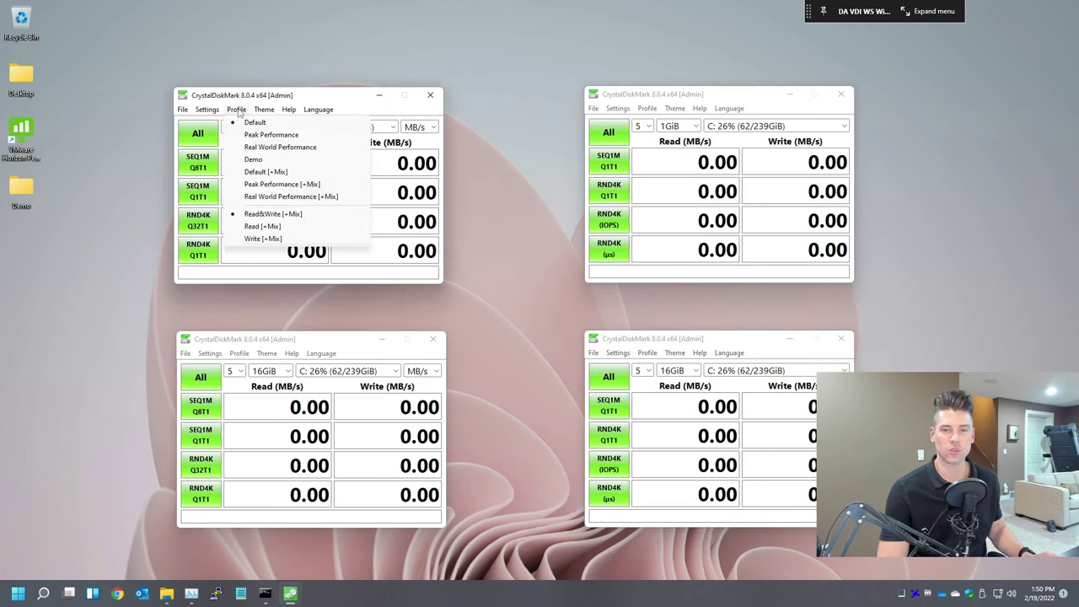
click(238, 111)
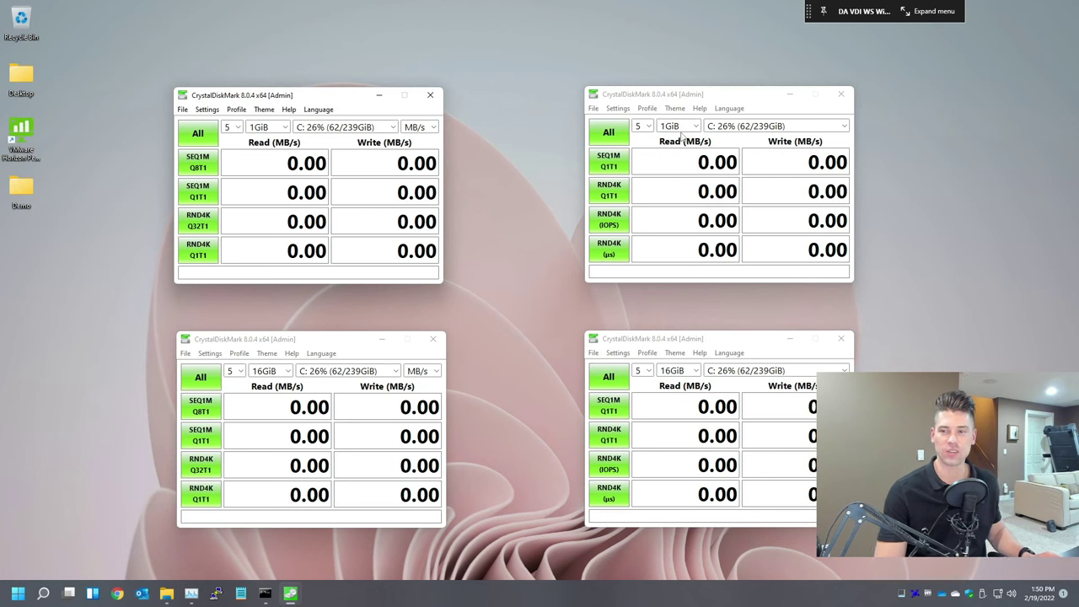
click(656, 110)
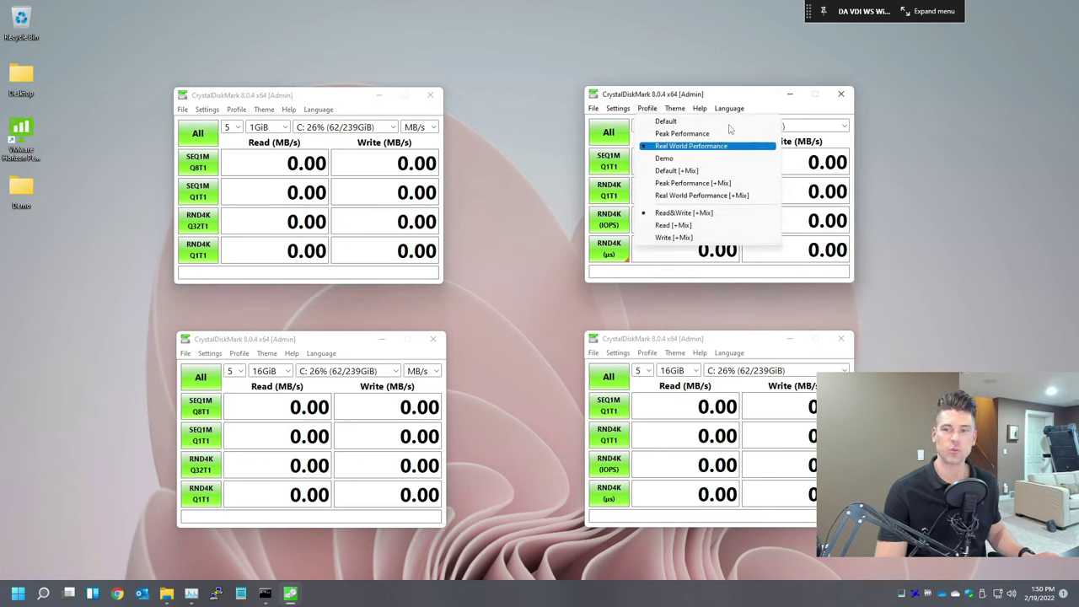
click(692, 146)
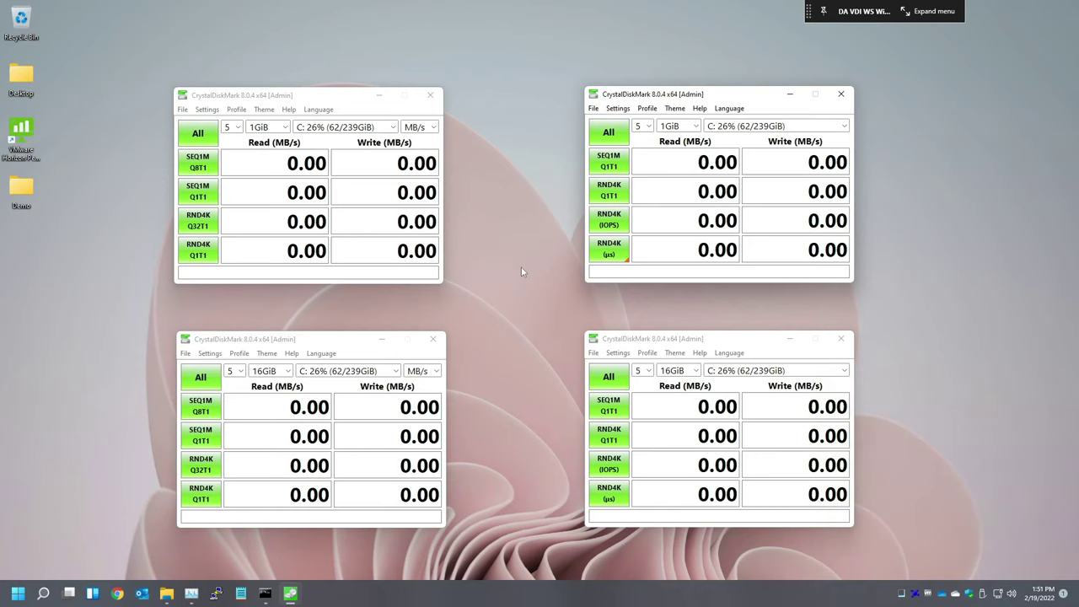
Run All in the 1GiB and 16GiB default and real-world CrystalDiskMark windows on drive C:
click(198, 133)
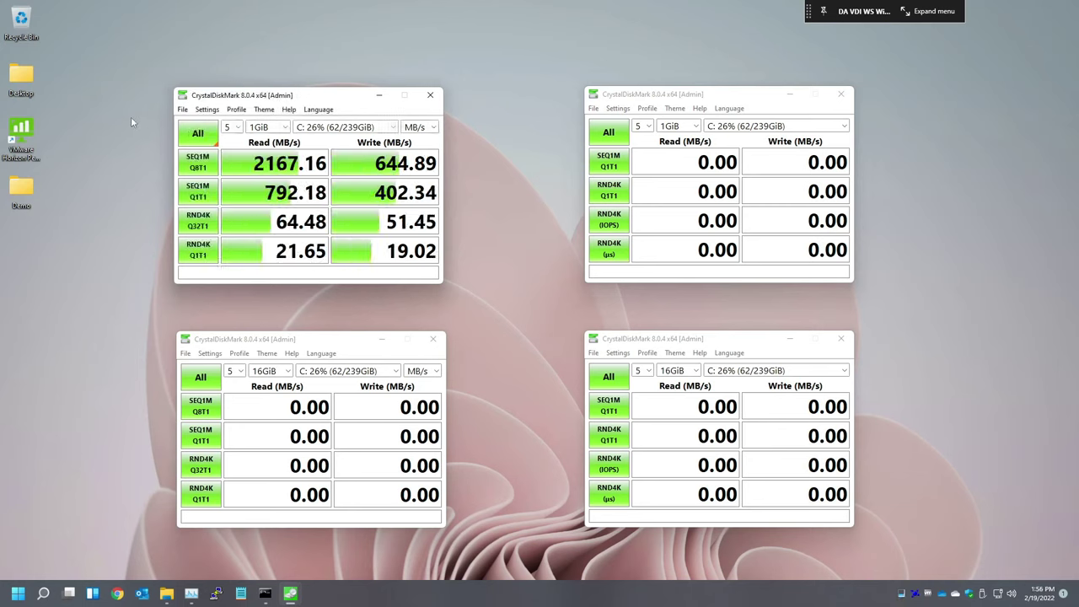
click(608, 132)
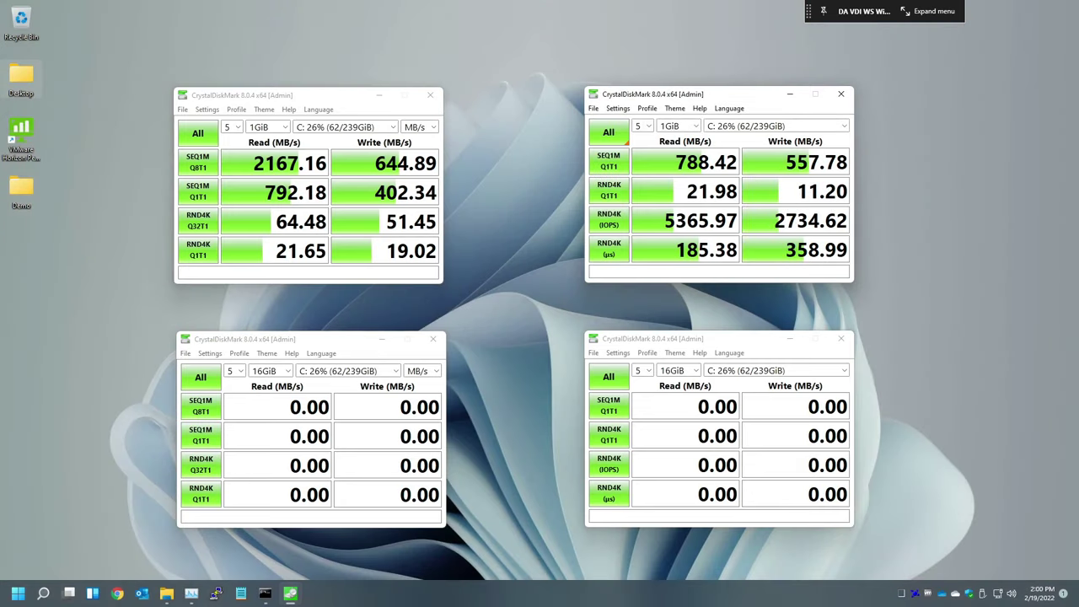
click(200, 376)
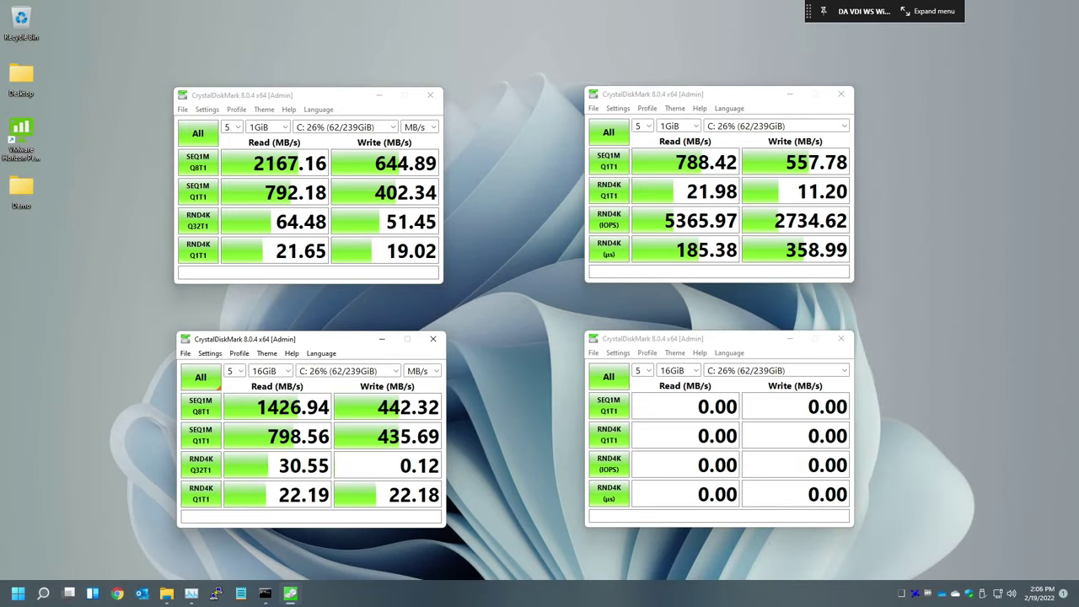
click(608, 377)
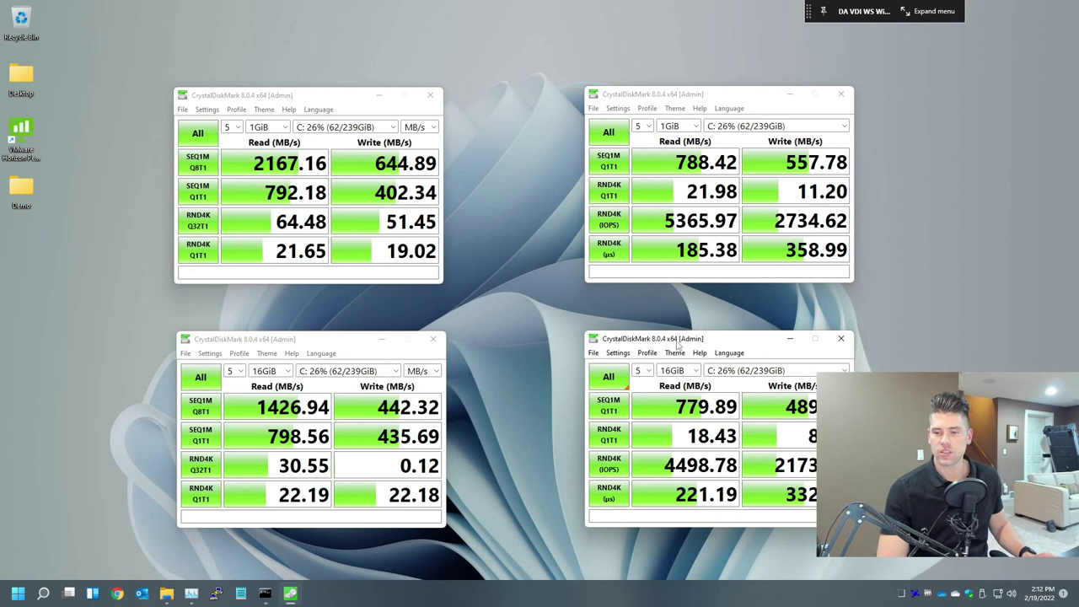
Move the 16GiB real-world CrystalDiskMark window left so its read and write figures show fully
drag(698, 340, 606, 342)
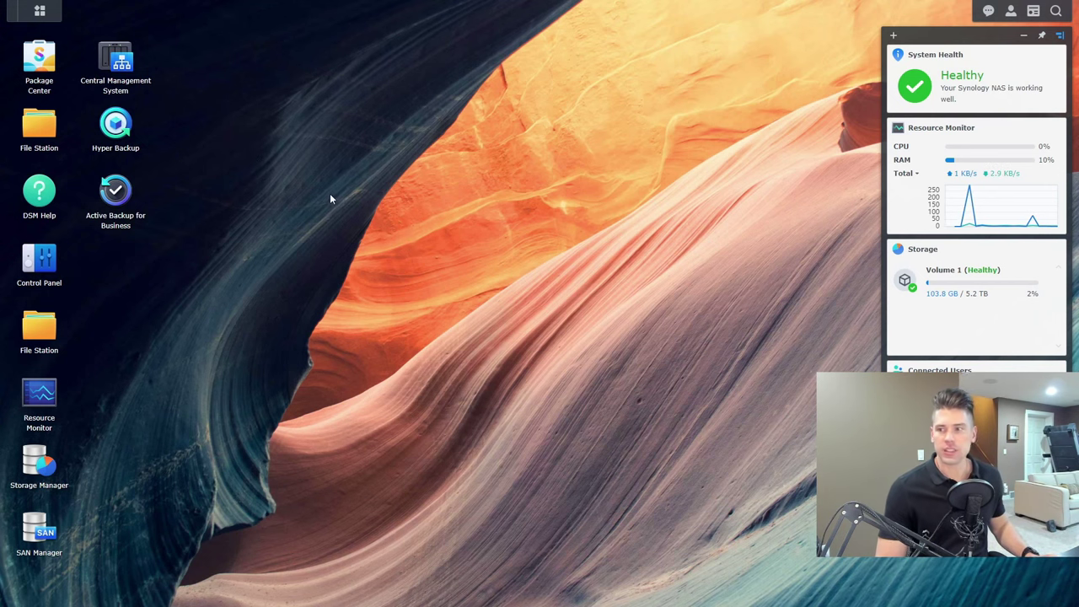
Launch Storage Manager from the DSM desktop
click(37, 463)
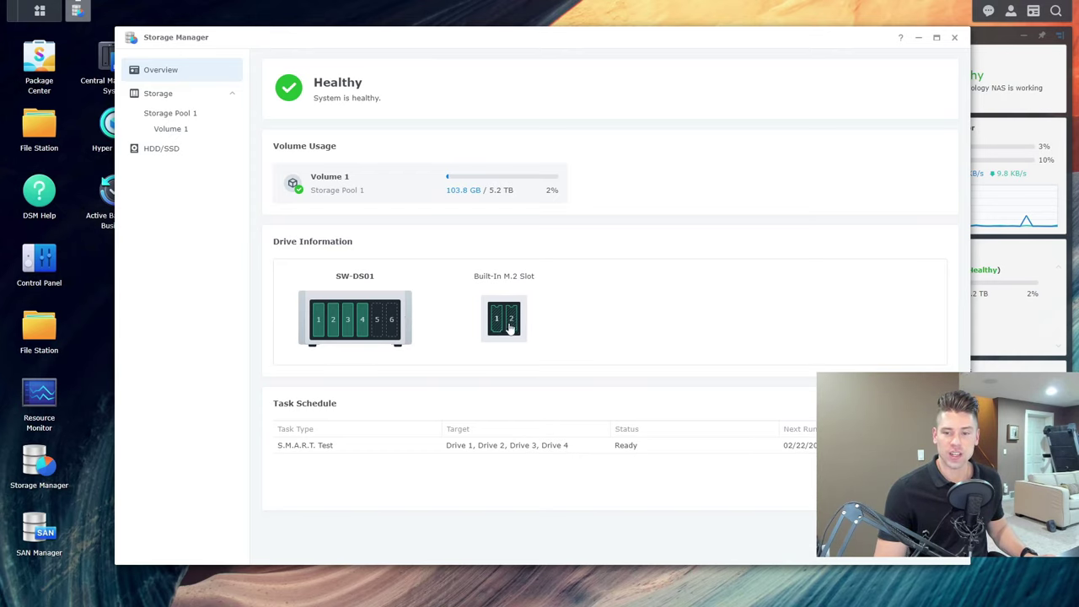
Review the installed drives and Storage Pool 1's RAID 5 details, then return to HDD/SSD
click(161, 150)
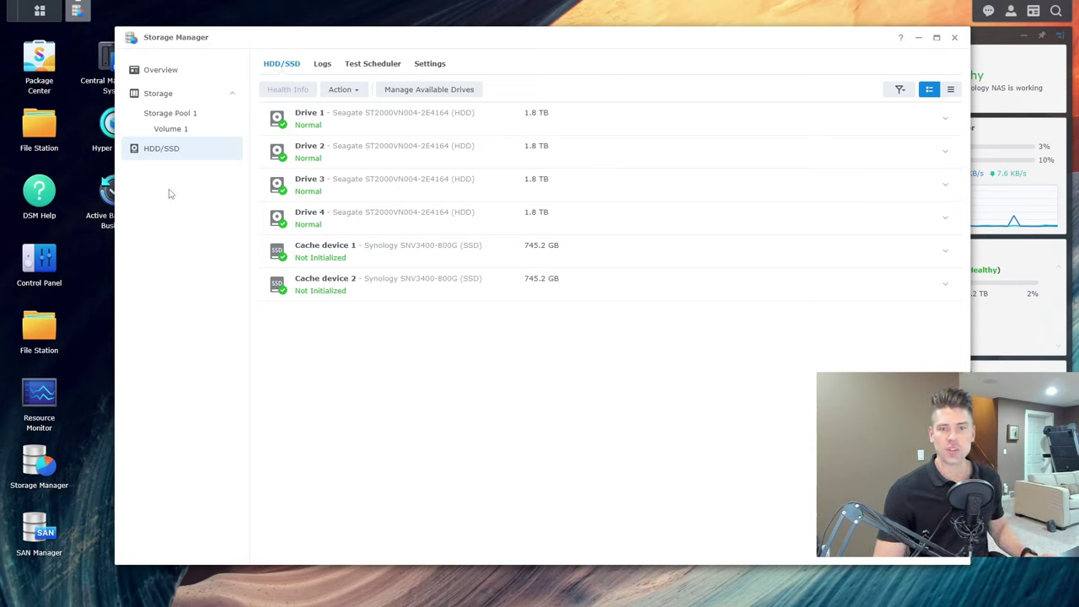
click(178, 118)
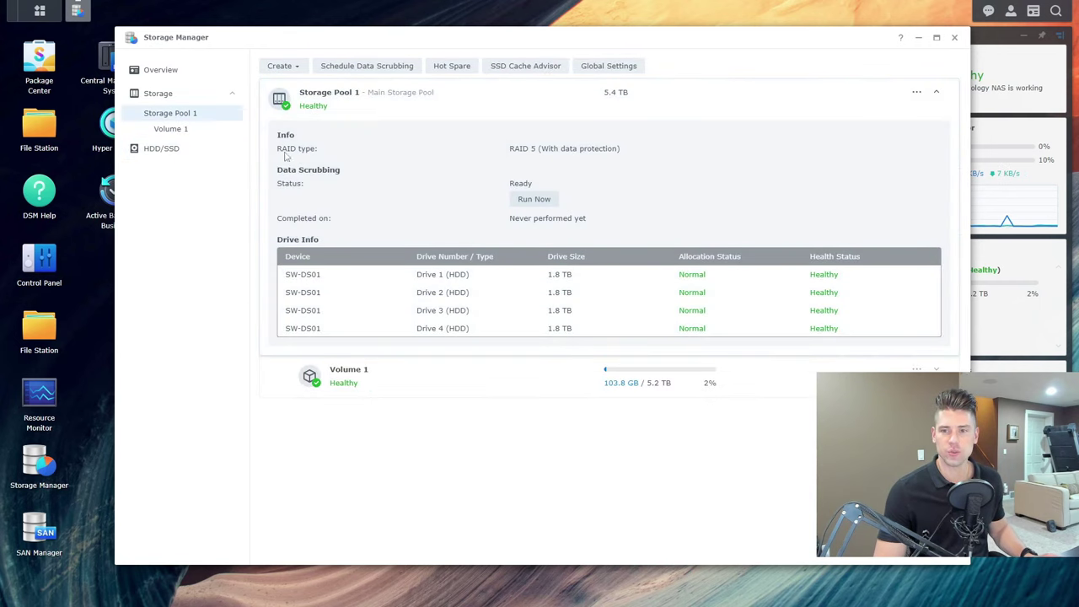
click(162, 148)
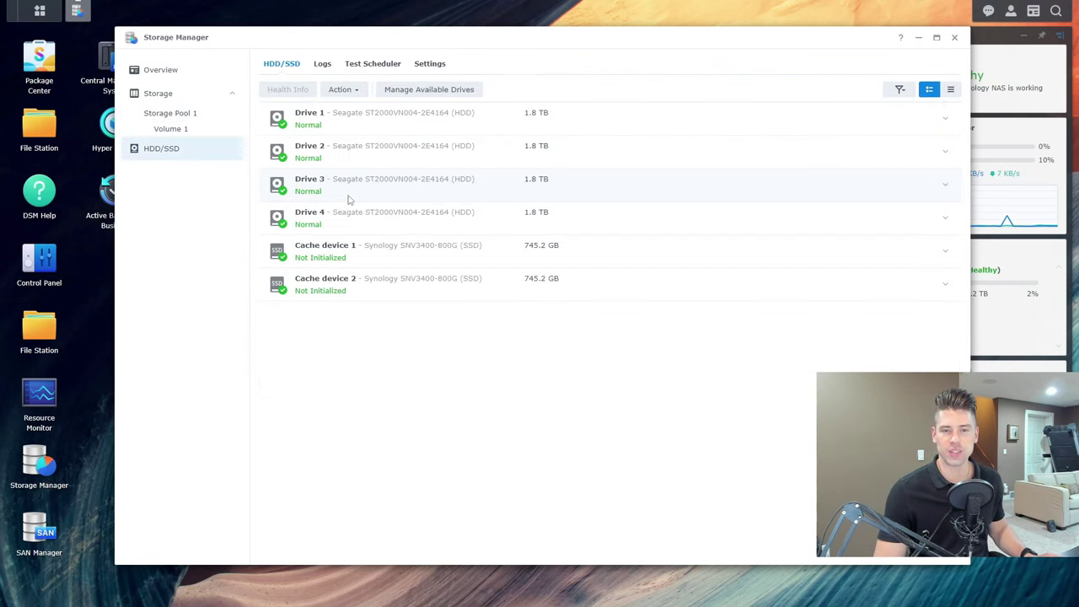
Start an SSD cache on the unused drives for Volume 1 in read-write mode
click(459, 90)
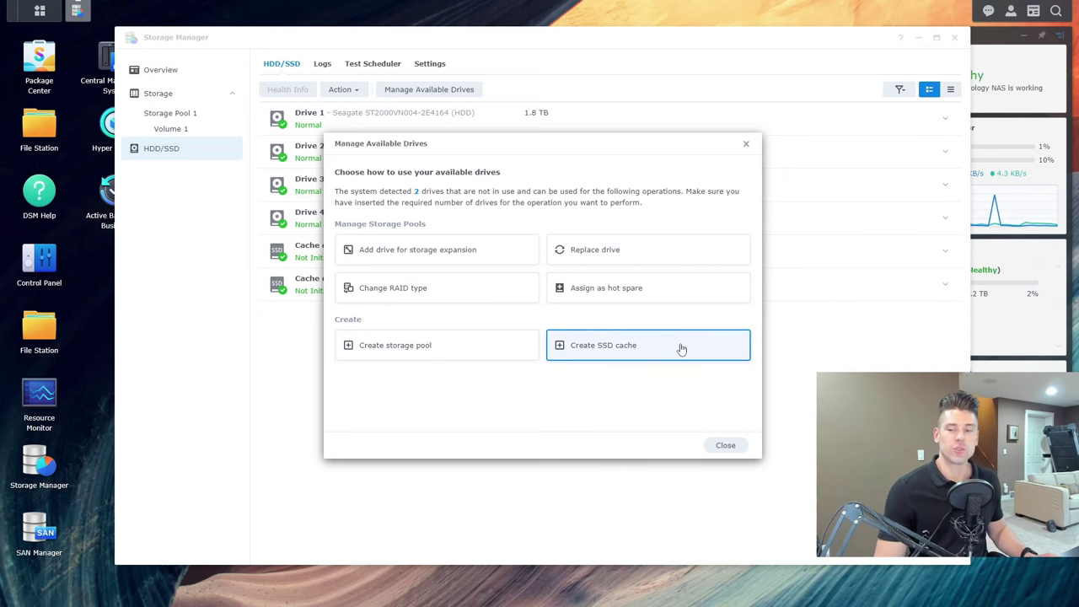
click(621, 354)
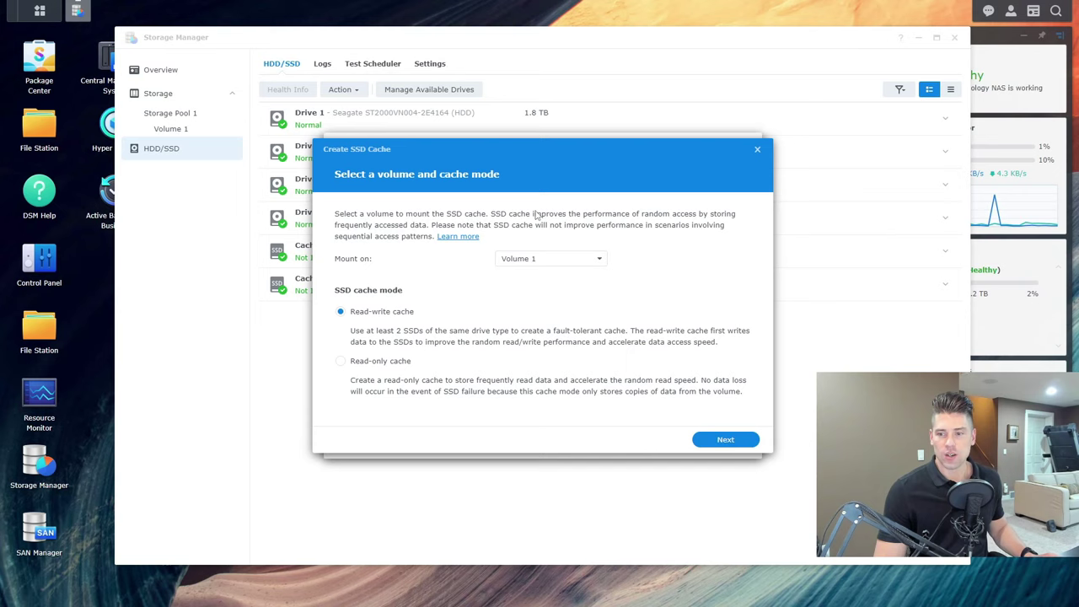
click(538, 268)
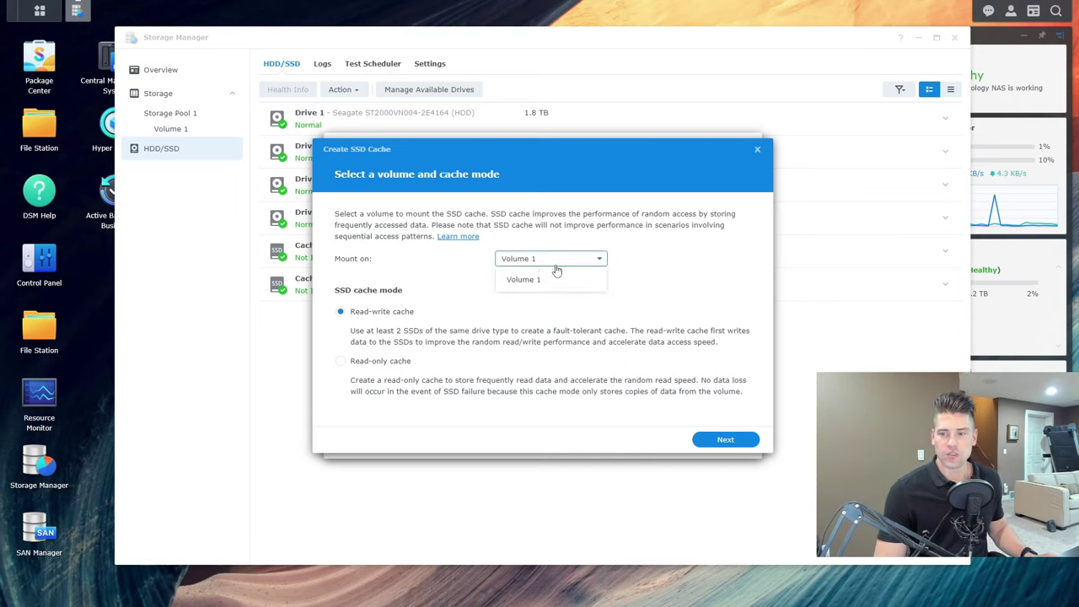
click(533, 283)
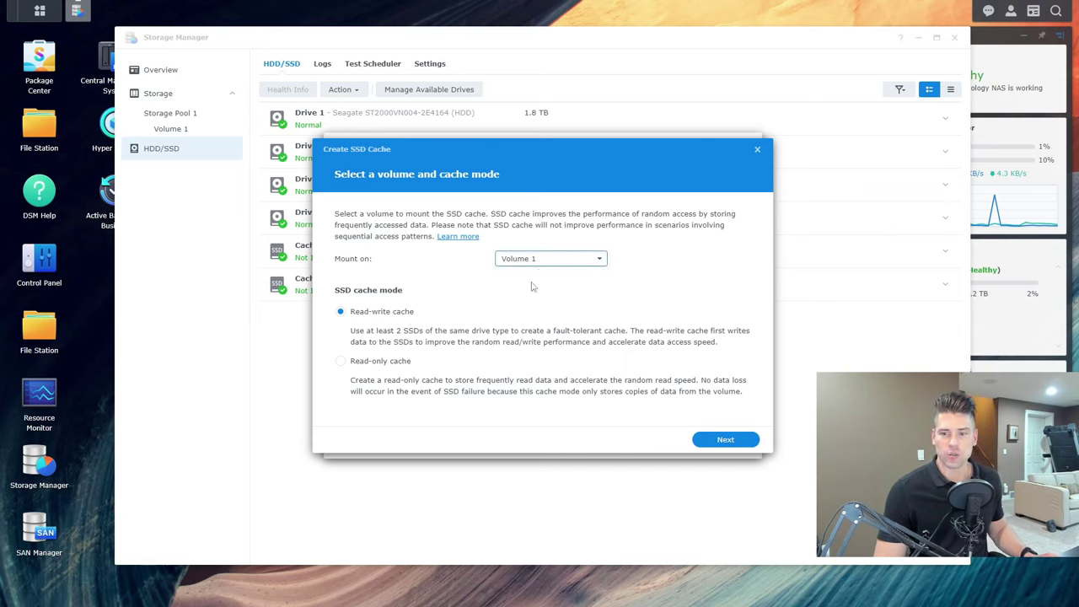
click(363, 322)
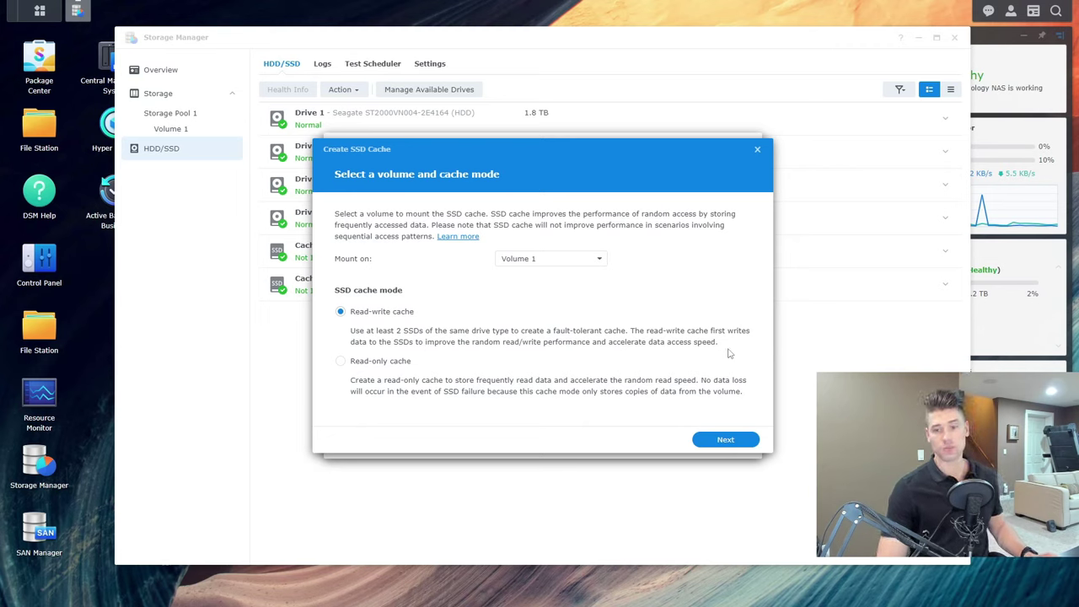
click(726, 439)
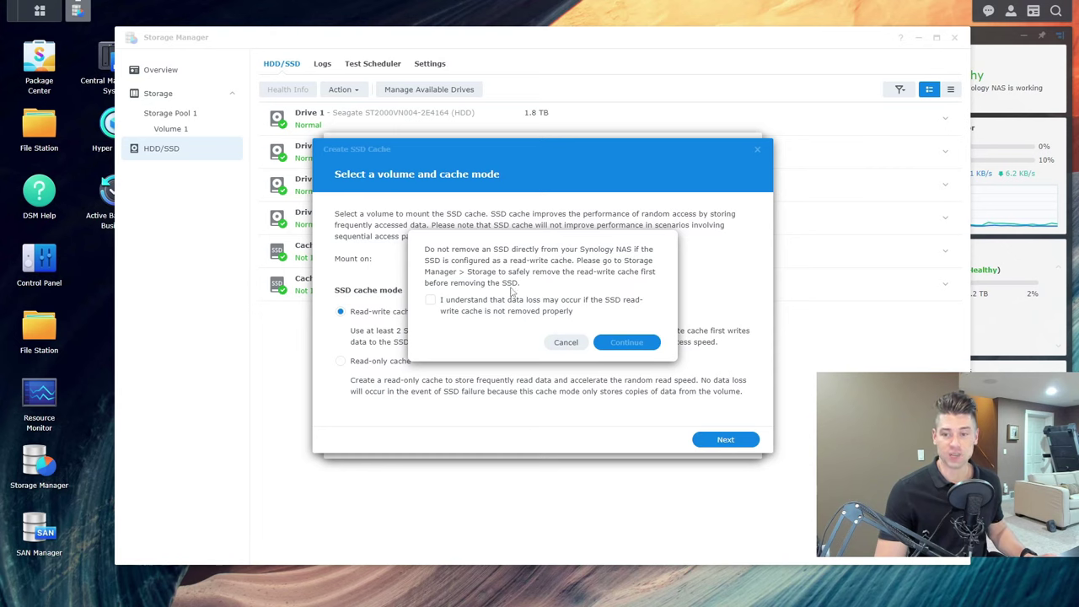
Acknowledge the data-loss warning, keep RAID 1, and use both SNV3400 cache SSDs
click(430, 301)
click(626, 342)
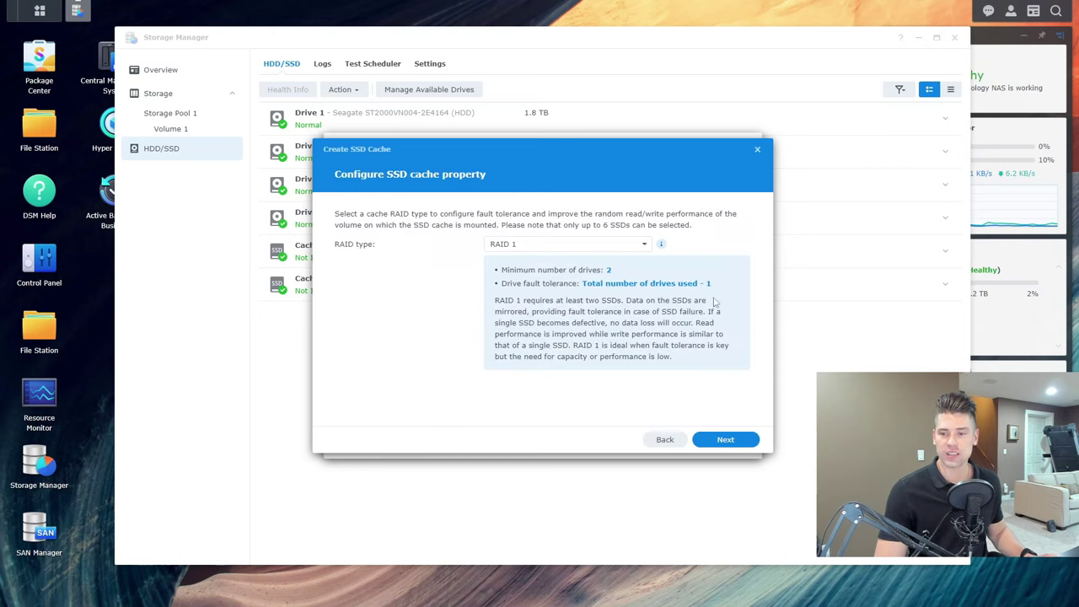
click(561, 244)
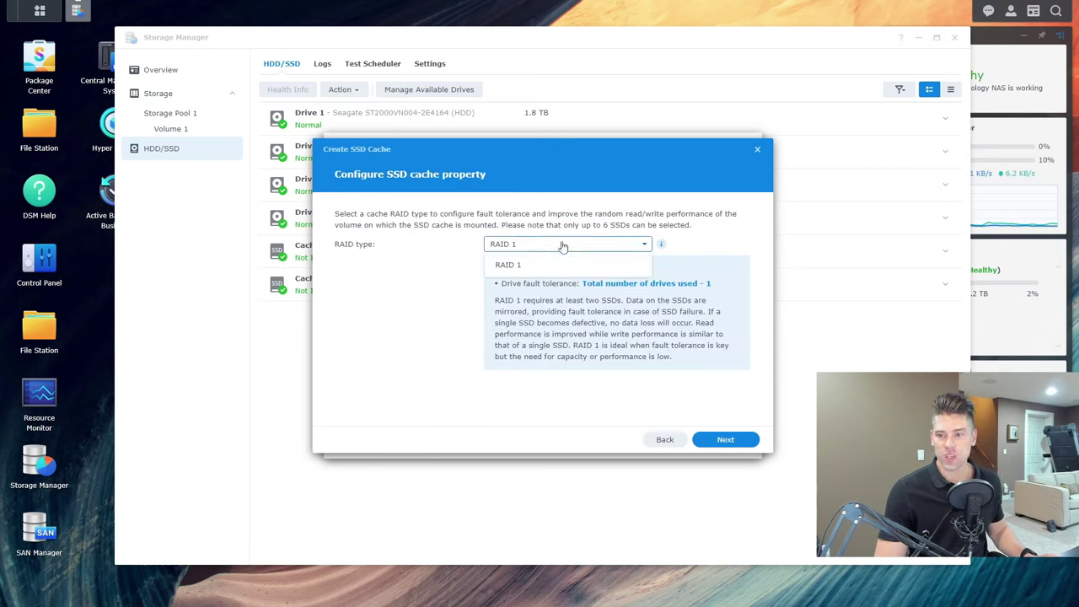
click(508, 267)
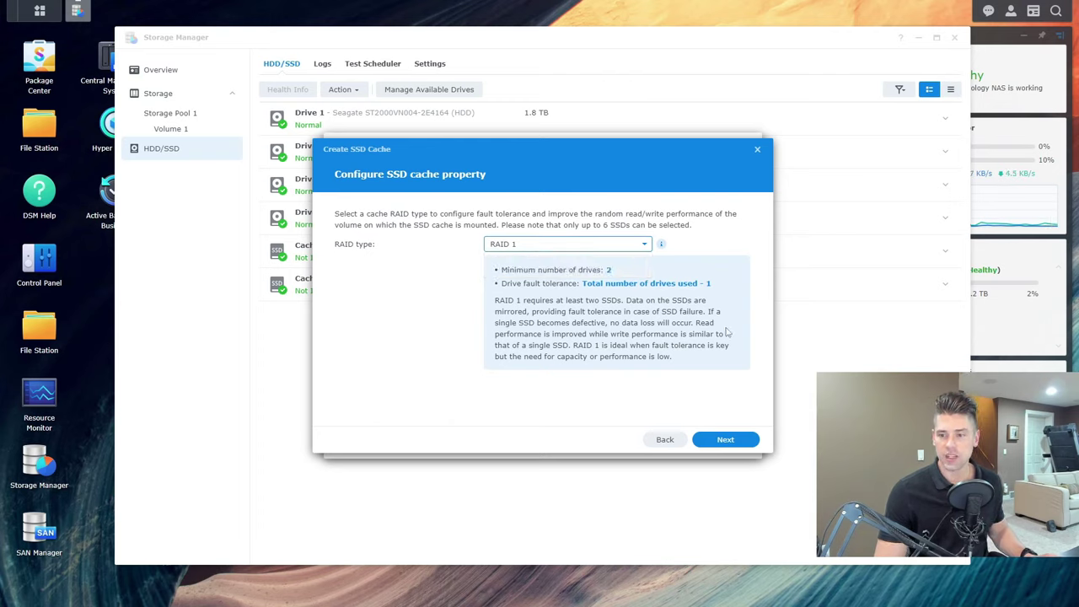
click(749, 440)
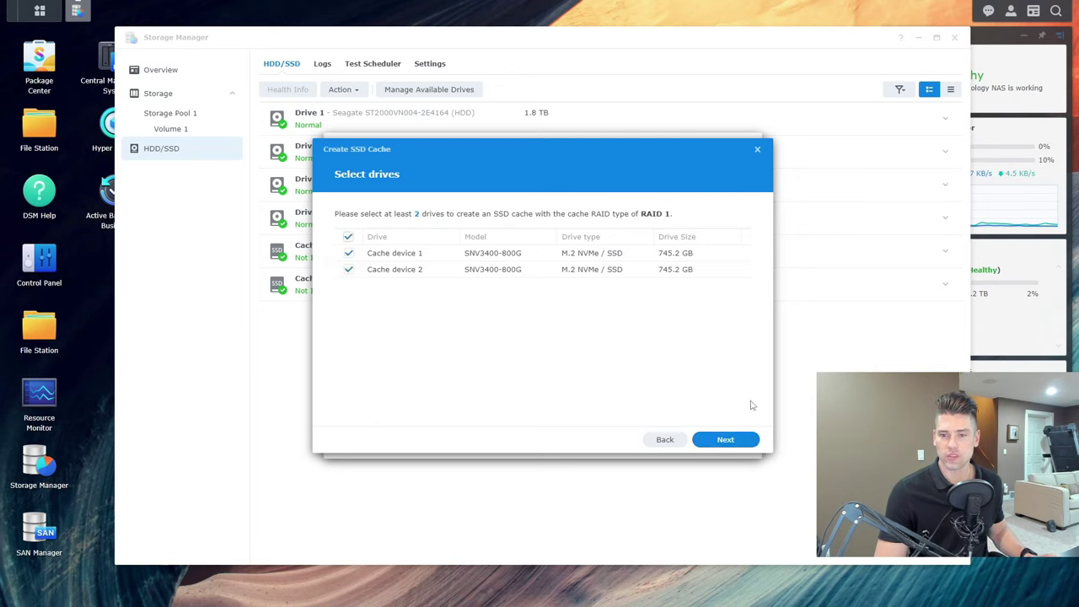
click(725, 439)
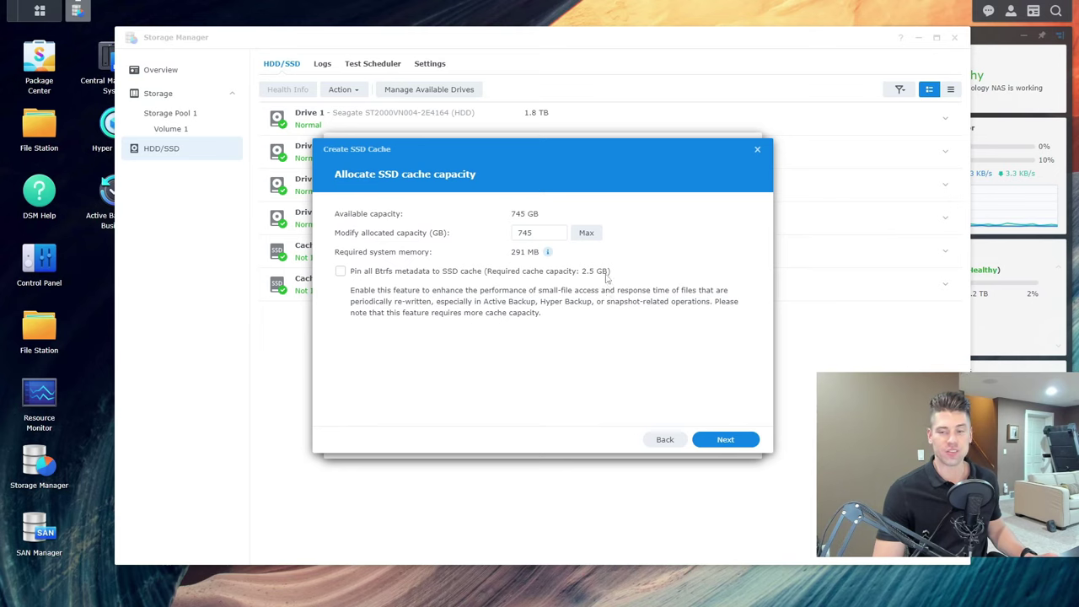
Pin all Btrfs metadata to the cache, then apply and confirm erasing the cache drives
click(339, 271)
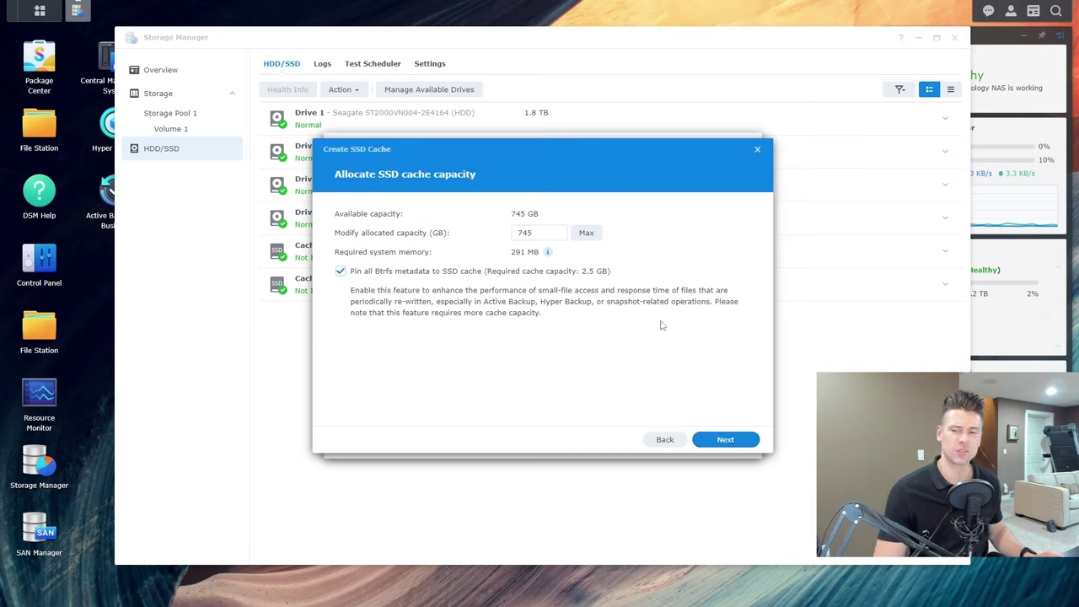
click(732, 439)
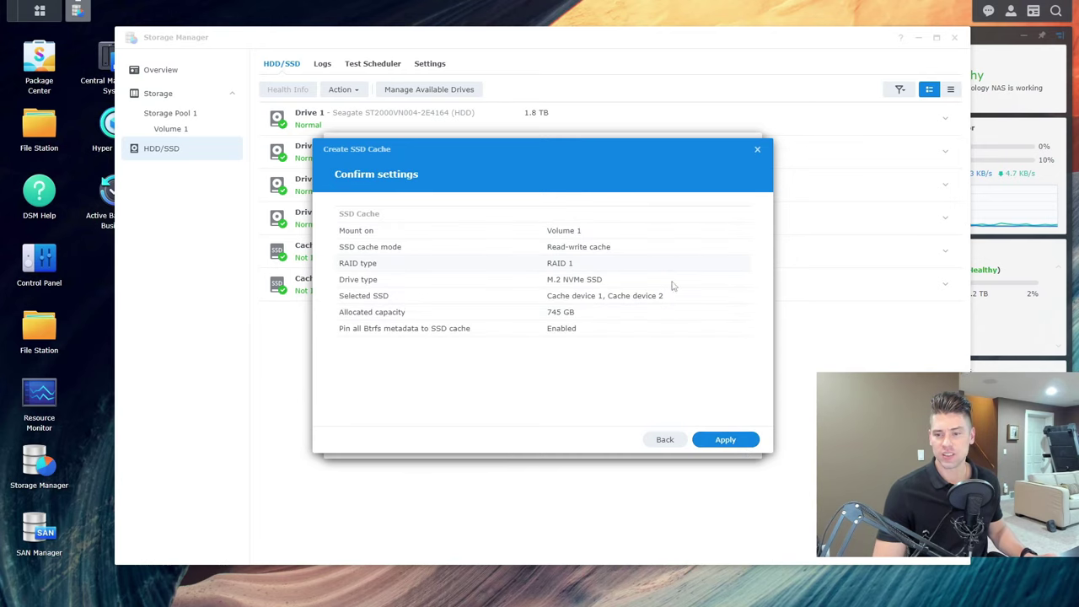
click(725, 440)
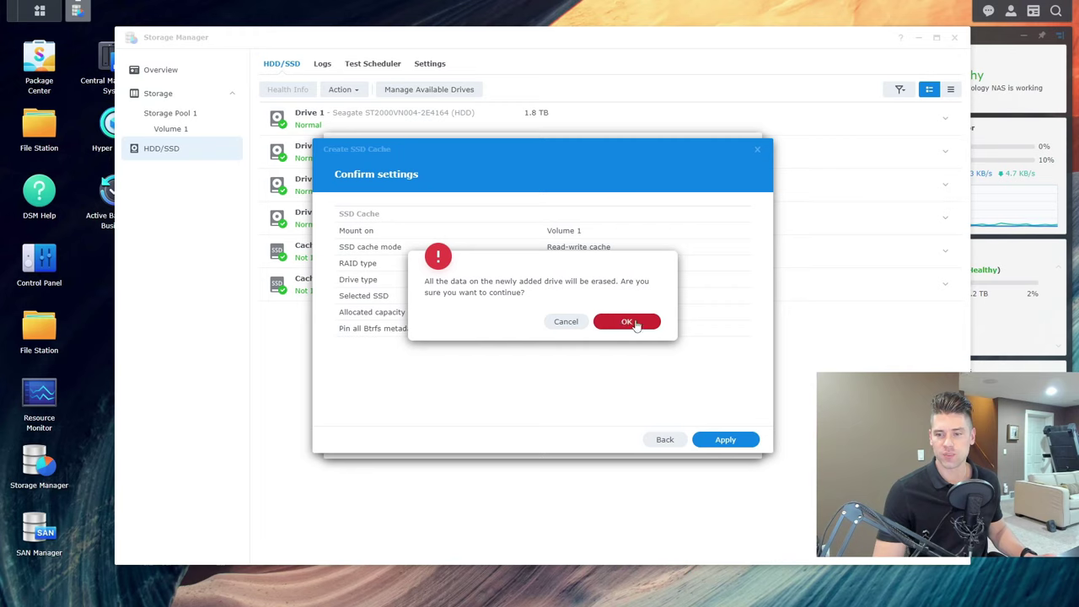
click(634, 325)
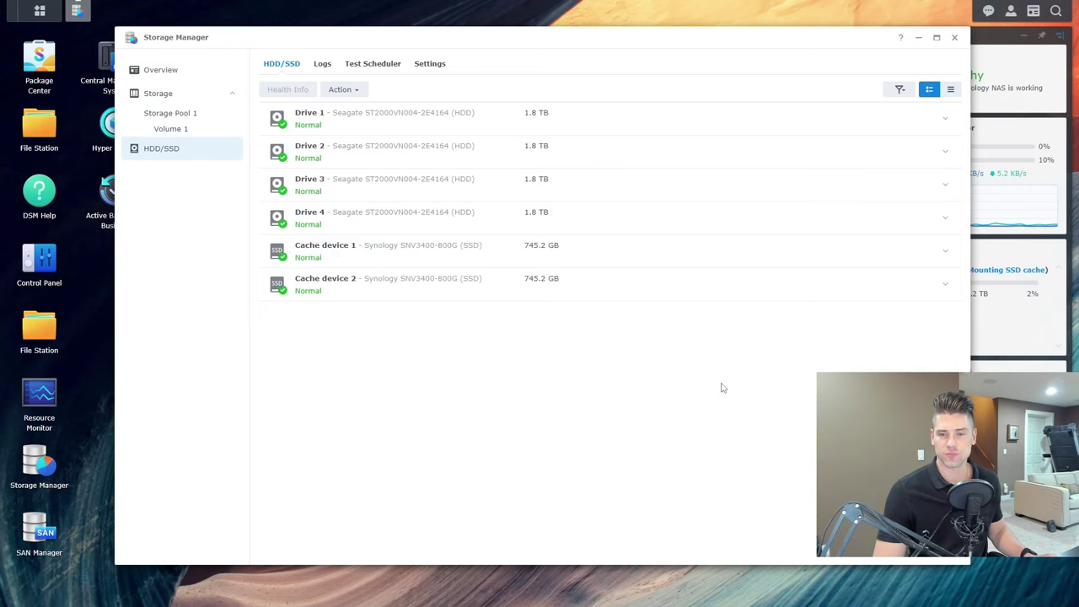
click(170, 114)
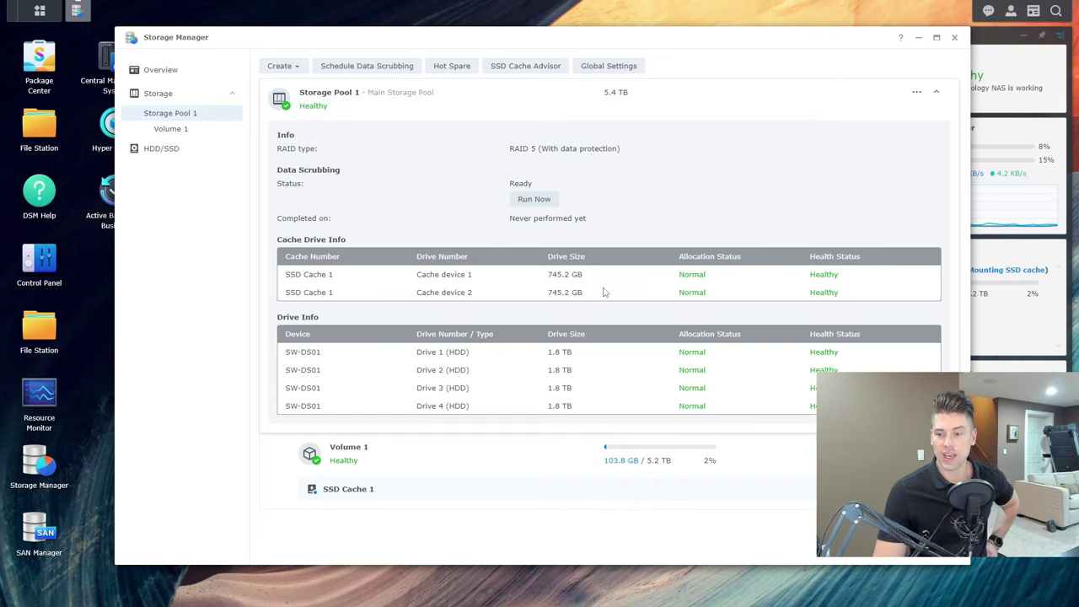
Expand SSD Cache 1 to check its Healthy status, then run the SSD Cache Advisor
click(935, 489)
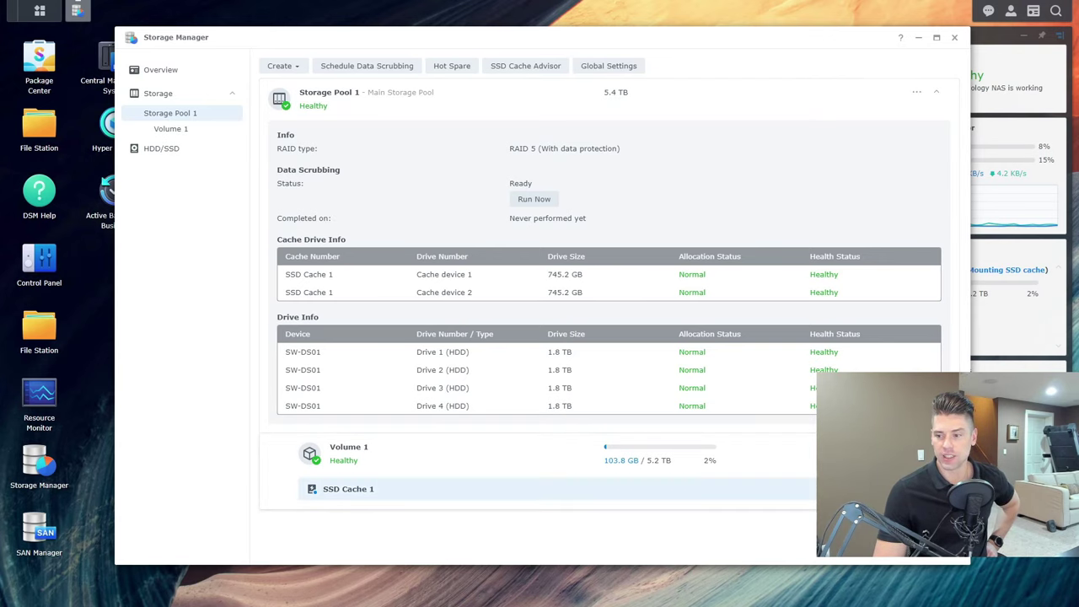
scroll(861, 344, down, 1)
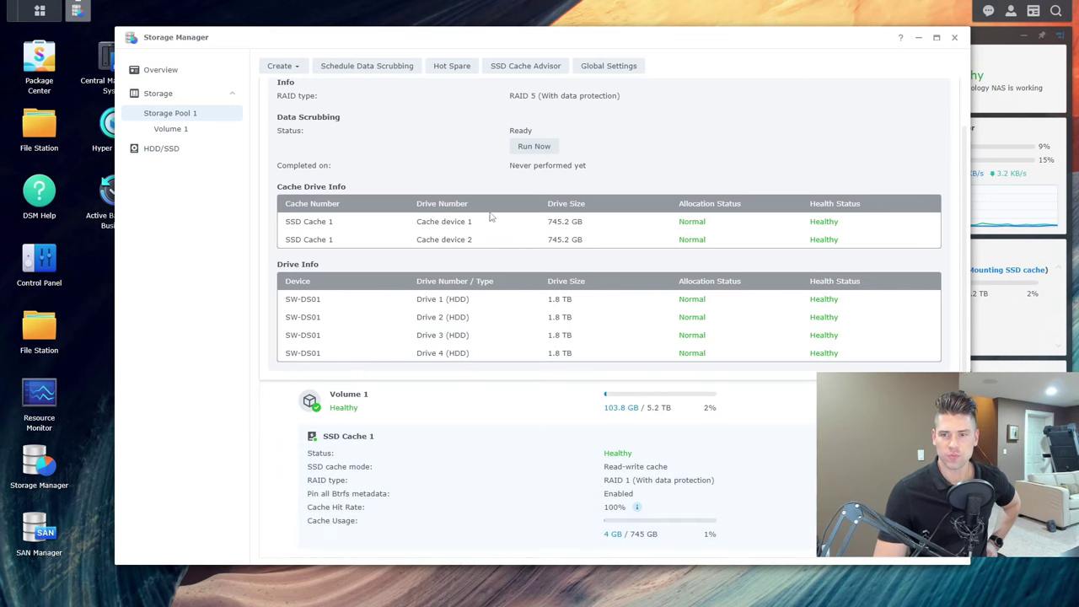
click(525, 66)
Close the SSD Cache Advisor after reviewing its 100 GB recommendation
scroll(743, 294, down, 1)
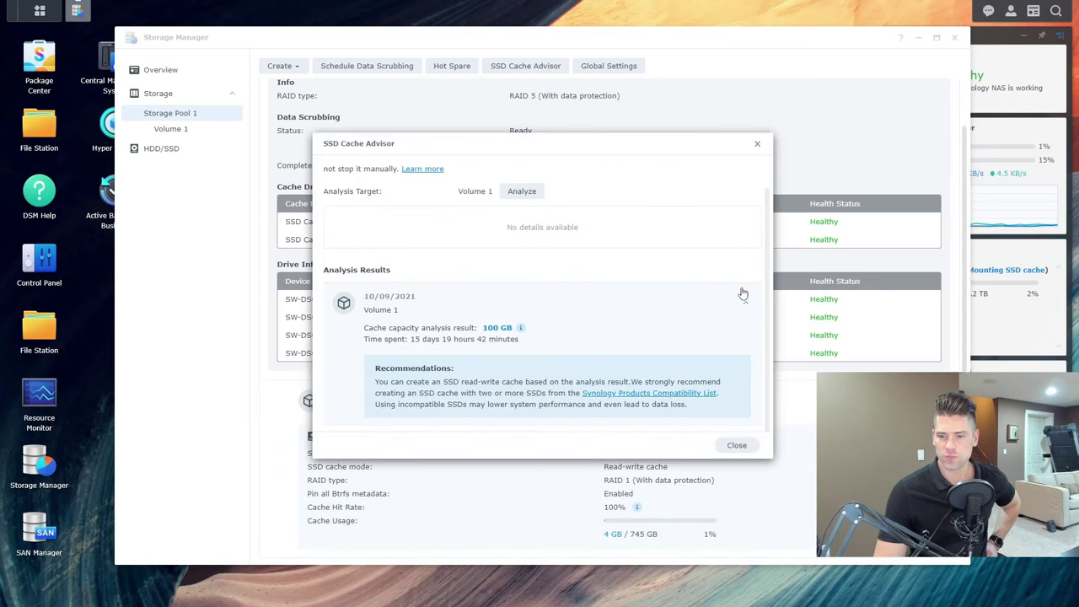
scroll(742, 293, up, 1)
click(736, 445)
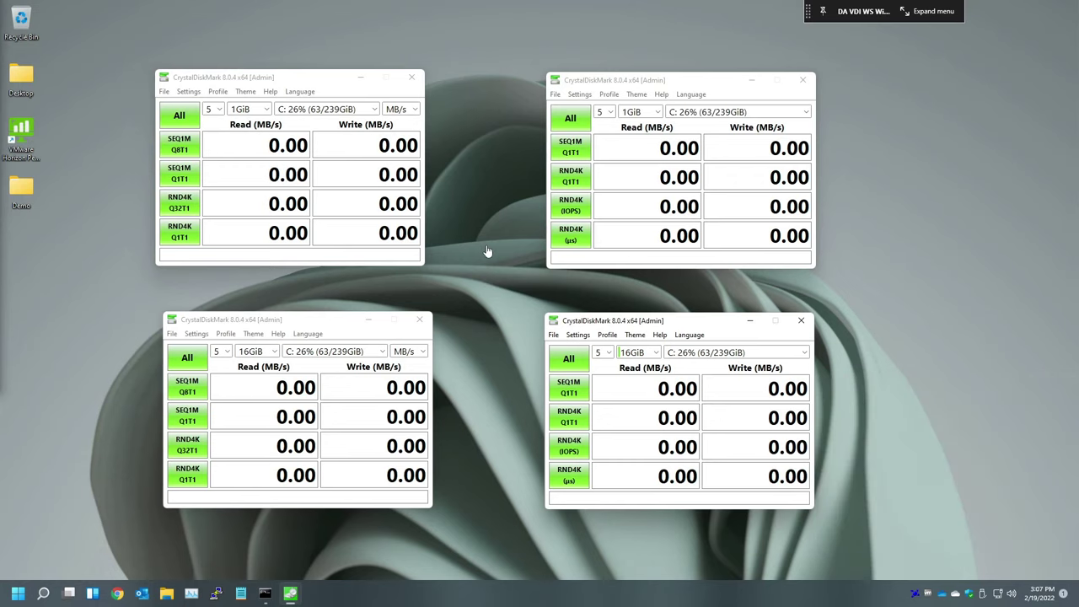
Run the default 1GiB CrystalDiskMark benchmark on drive C:
click(180, 116)
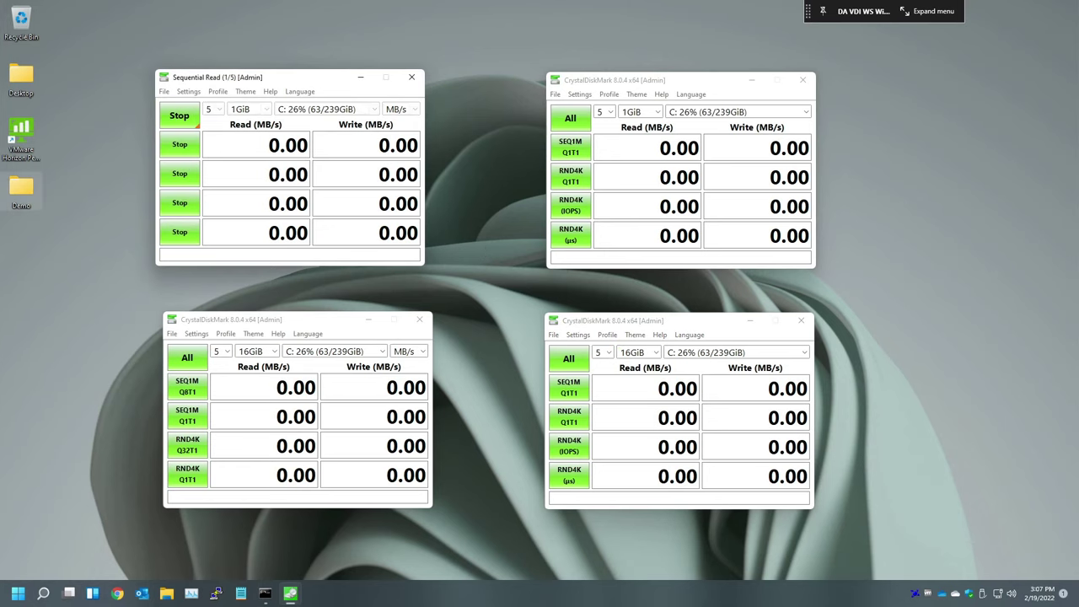